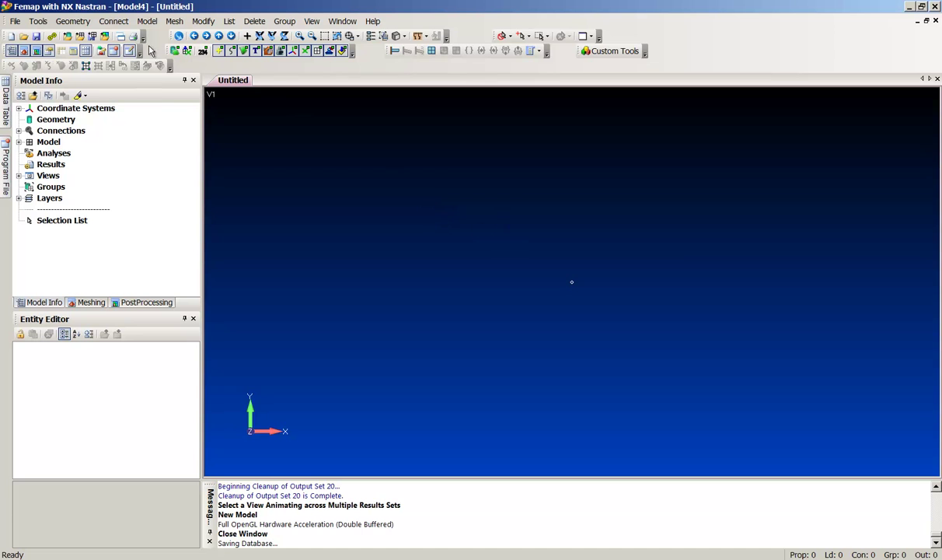
- Draw a line from 0,0,0 to X=6 and fit it in the view
{"action": "left_click", "coordinate": [73, 22]}
{"action": "mouse_move", "coordinate": [93, 49]}
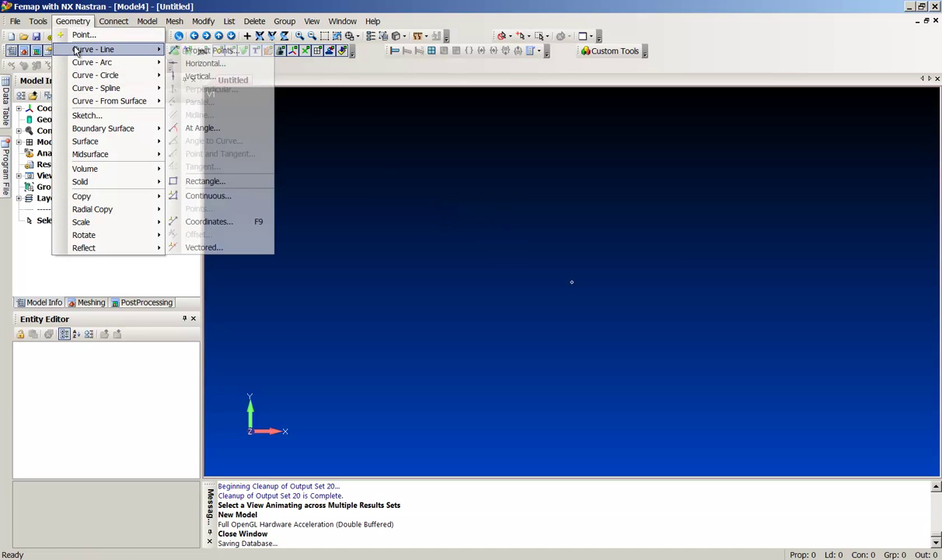
{"action": "left_click", "coordinate": [232, 222]}
{"action": "key", "text": "Return"}
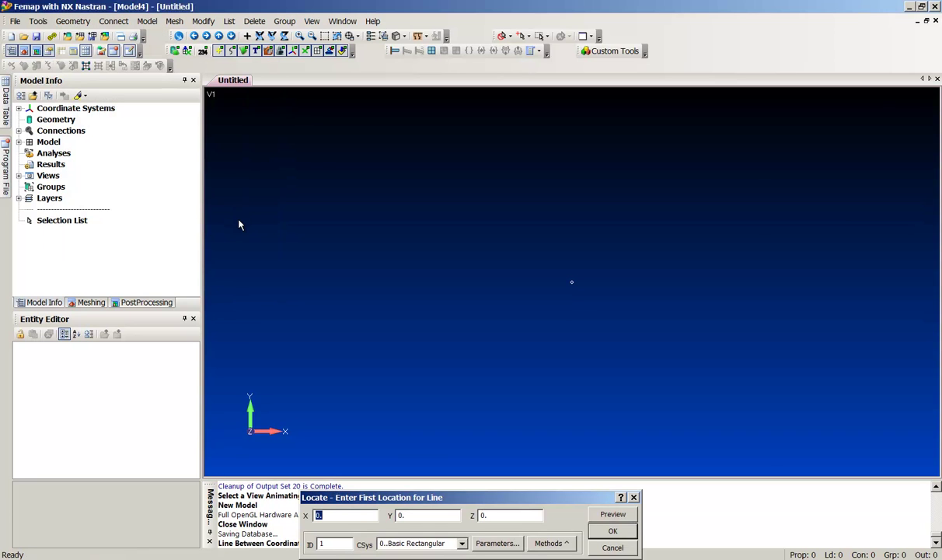
{"action": "type", "text": "6"}
{"action": "key", "text": "Return"}
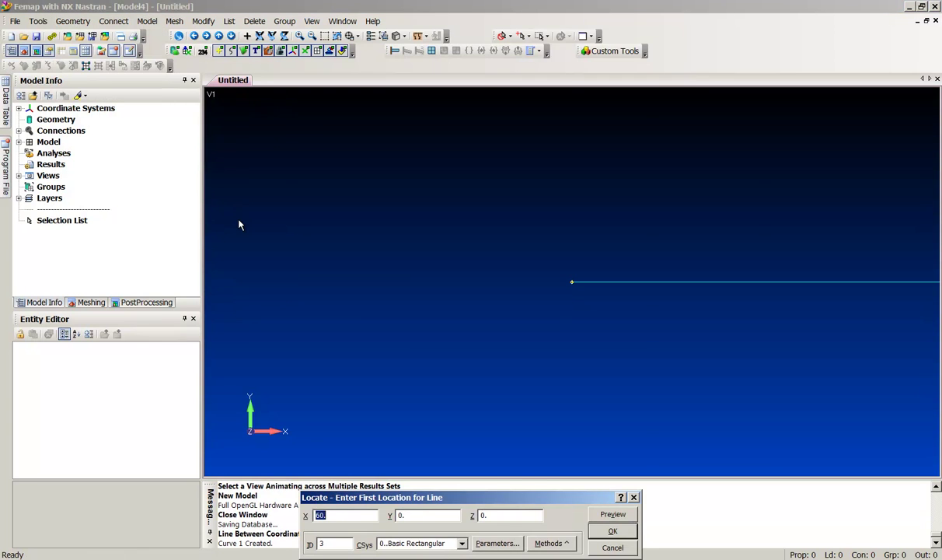
{"action": "key", "text": "Escape"}
{"action": "key", "text": "ctrl+a"}
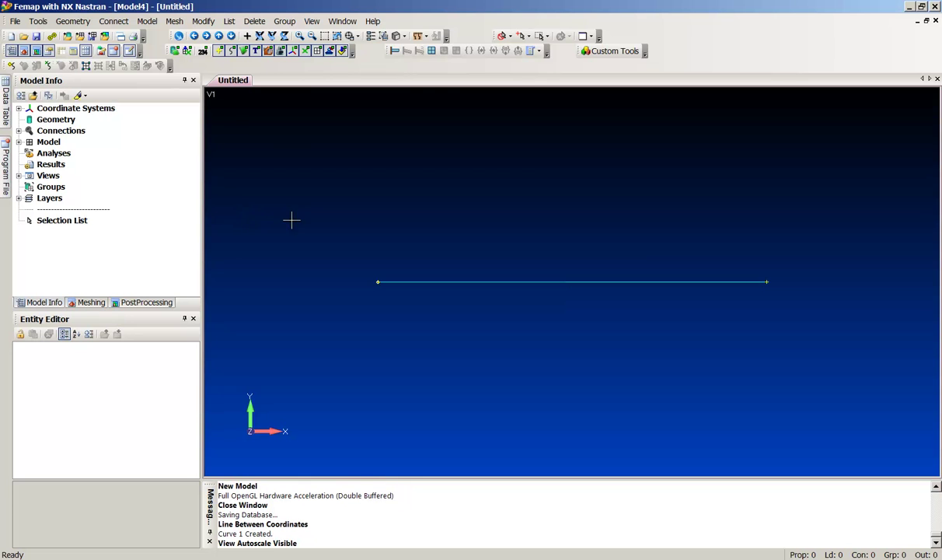
- Create material 1 by loading 6061-T651 Al Plate from the material library
{"action": "left_click", "coordinate": [18, 141]}
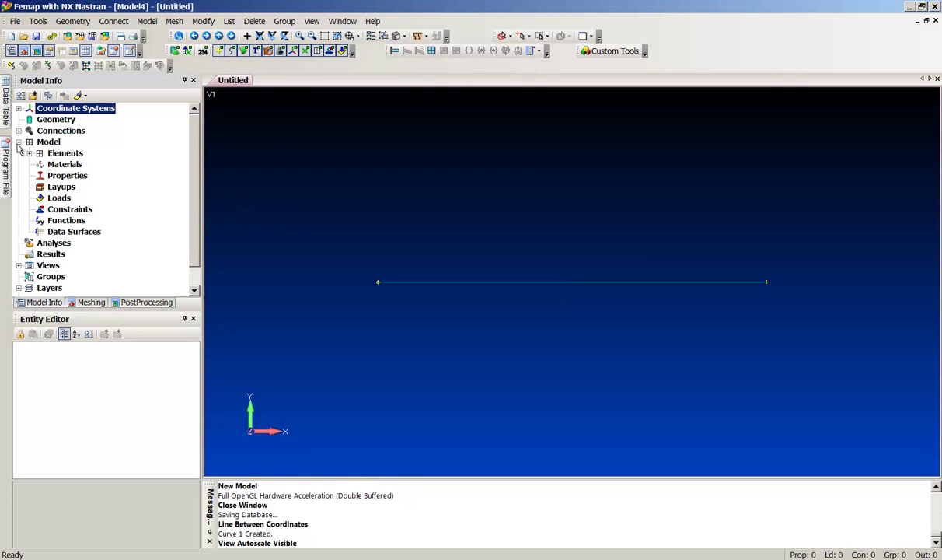
{"action": "left_click", "coordinate": [66, 165]}
{"action": "right_click", "coordinate": [75, 165]}
{"action": "left_click", "coordinate": [90, 171]}
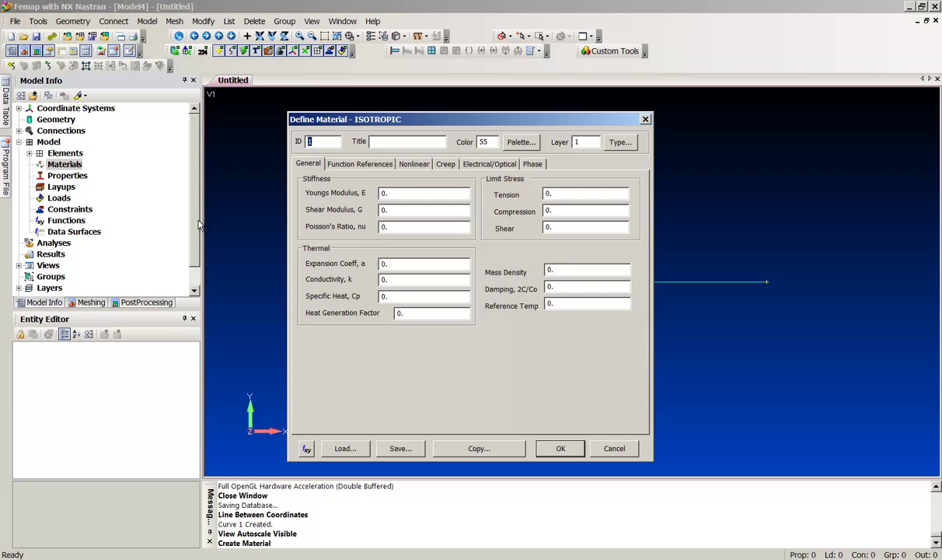
{"action": "left_click", "coordinate": [349, 448]}
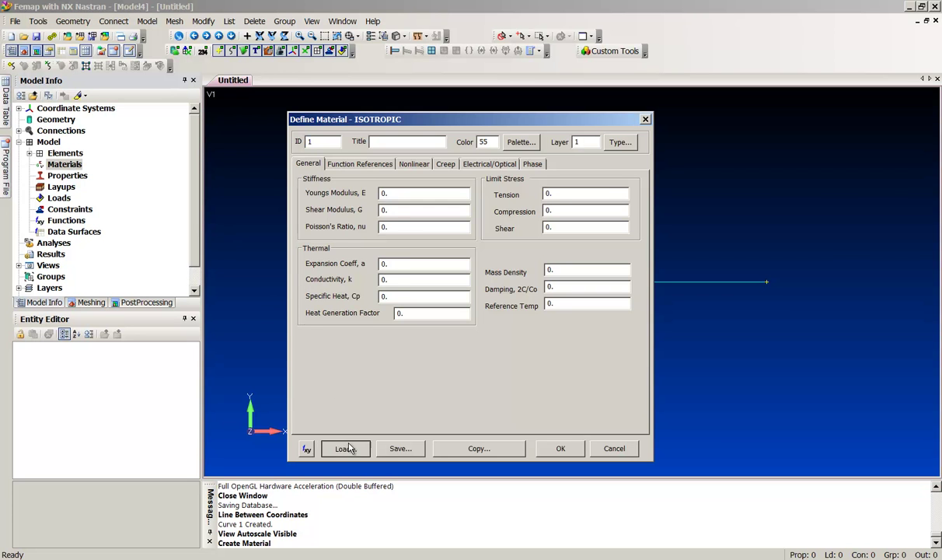
{"action": "double_click", "coordinate": [341, 225]}
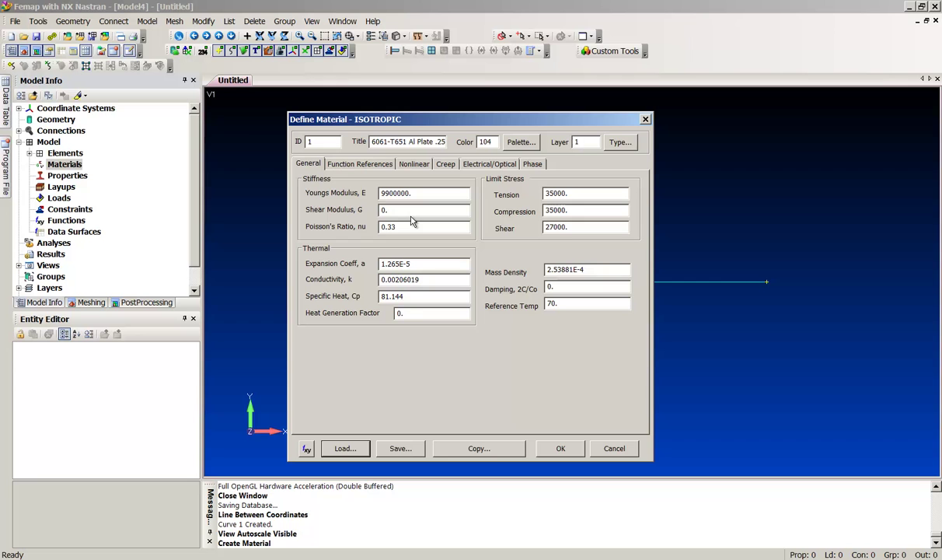
{"action": "left_click", "coordinate": [560, 447]}
{"action": "left_click", "coordinate": [622, 448]}
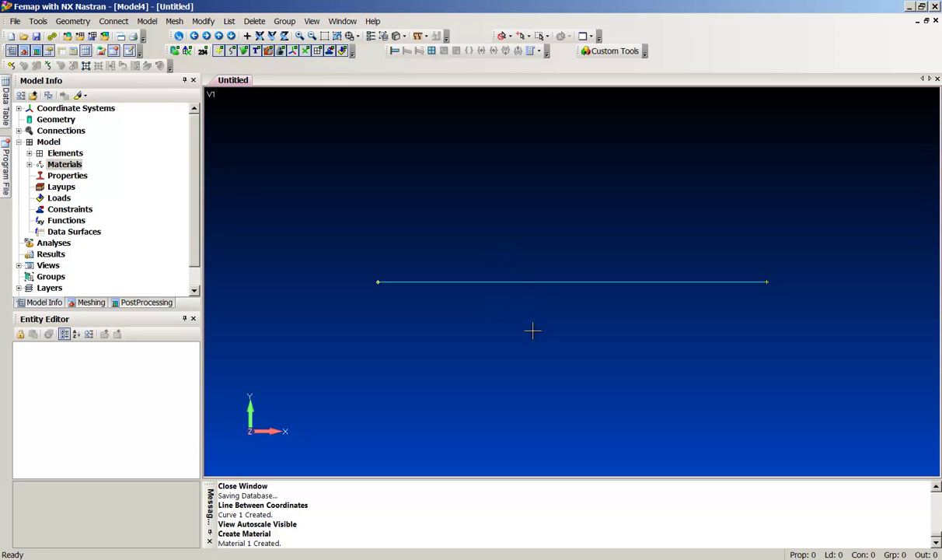
- Start a new property and set its element type to Beam
{"action": "right_click", "coordinate": [68, 176]}
{"action": "left_click", "coordinate": [95, 183]}
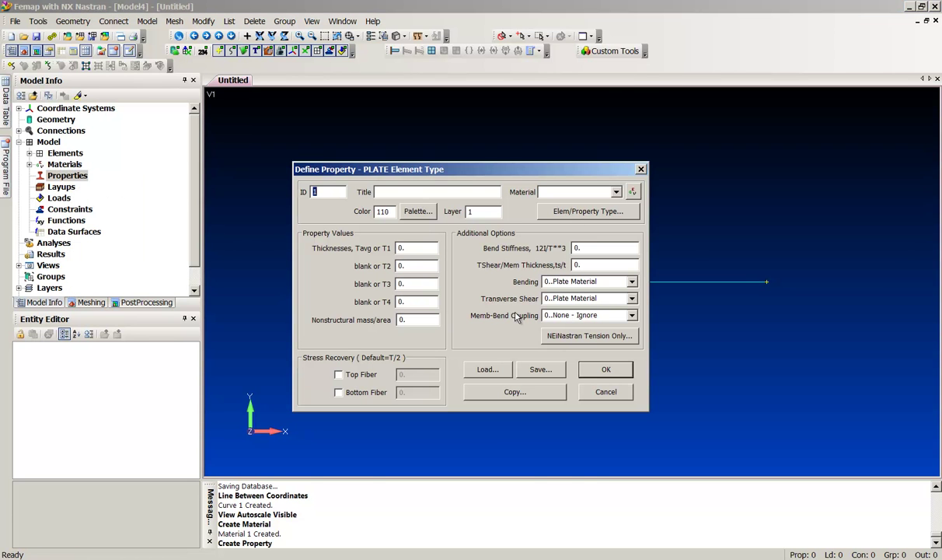
{"action": "left_click", "coordinate": [555, 210]}
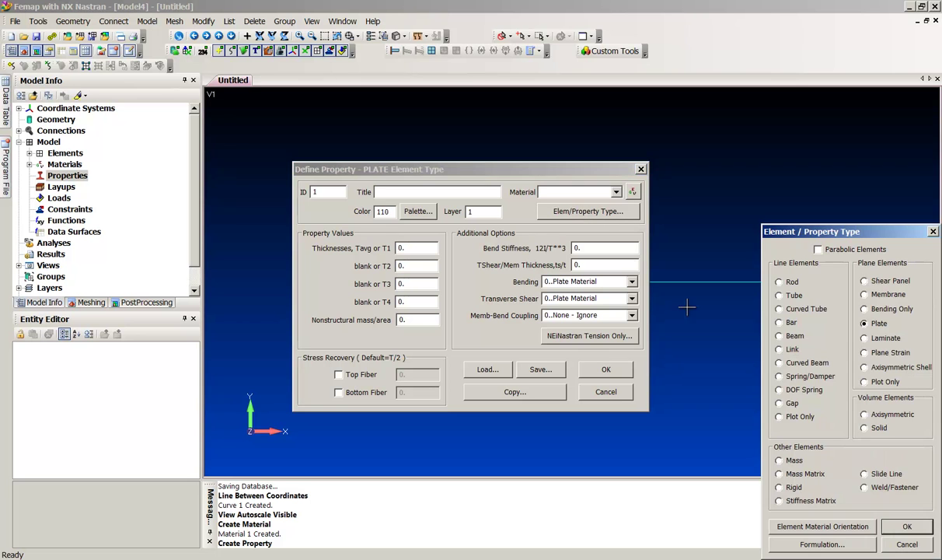
{"action": "left_click", "coordinate": [779, 336]}
{"action": "left_click", "coordinate": [906, 526]}
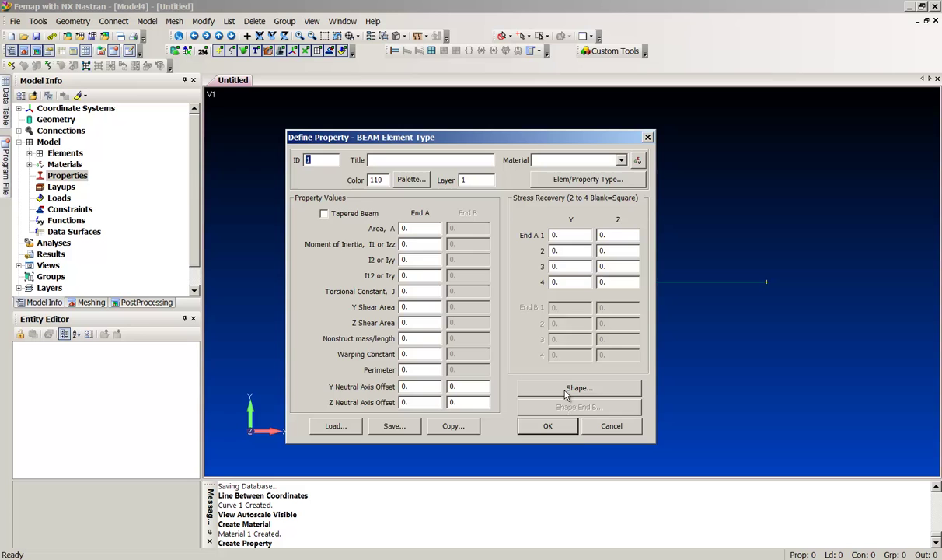
- Give the beam a T section: height 2, top width 1, flange 0.15, web 0.1, oriented Up
{"action": "left_click", "coordinate": [576, 388]}
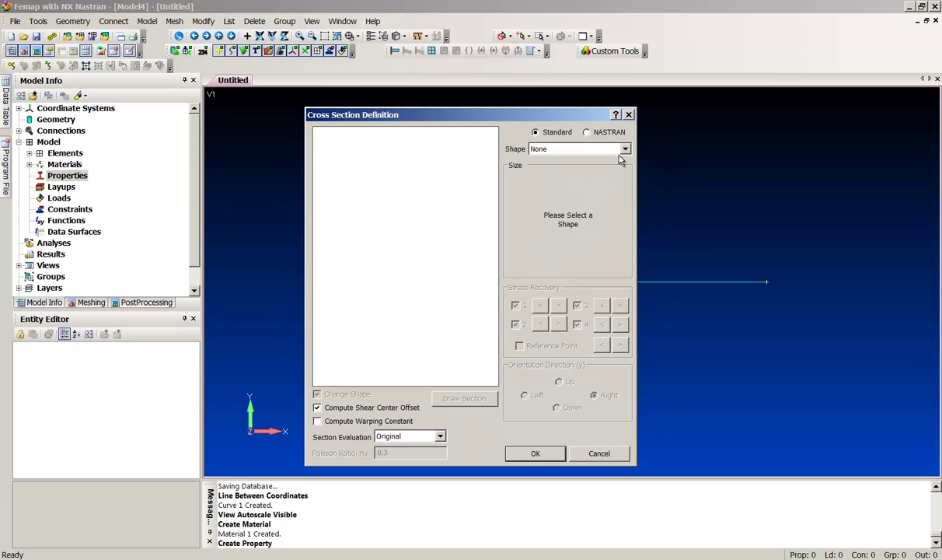
{"action": "left_click", "coordinate": [626, 149]}
{"action": "left_click", "coordinate": [552, 268]}
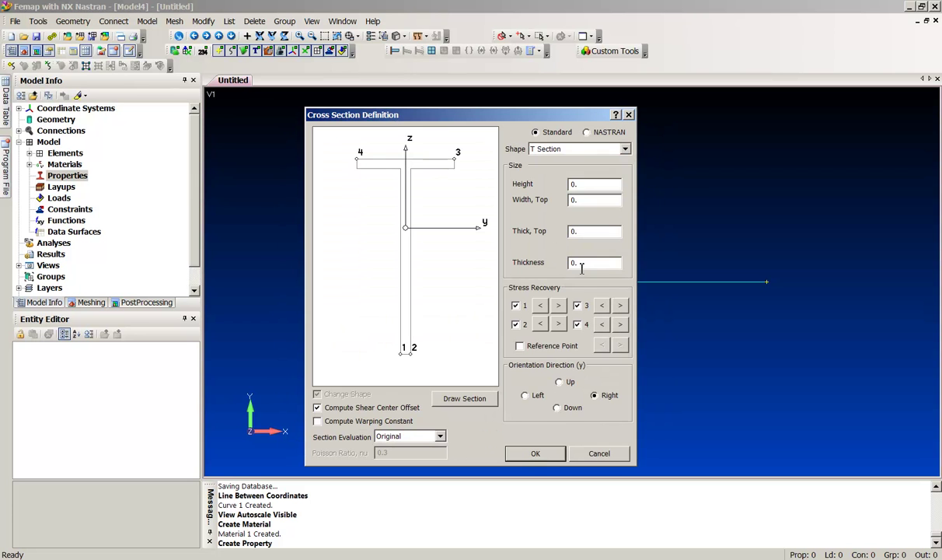
{"action": "double_click", "coordinate": [580, 185]}
{"action": "type", "text": ".1"}
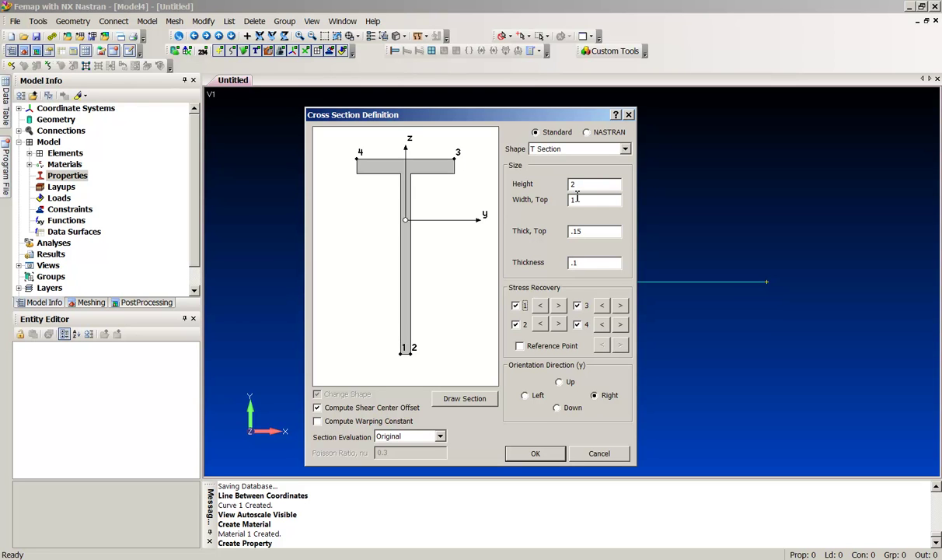
{"action": "left_click", "coordinate": [559, 382]}
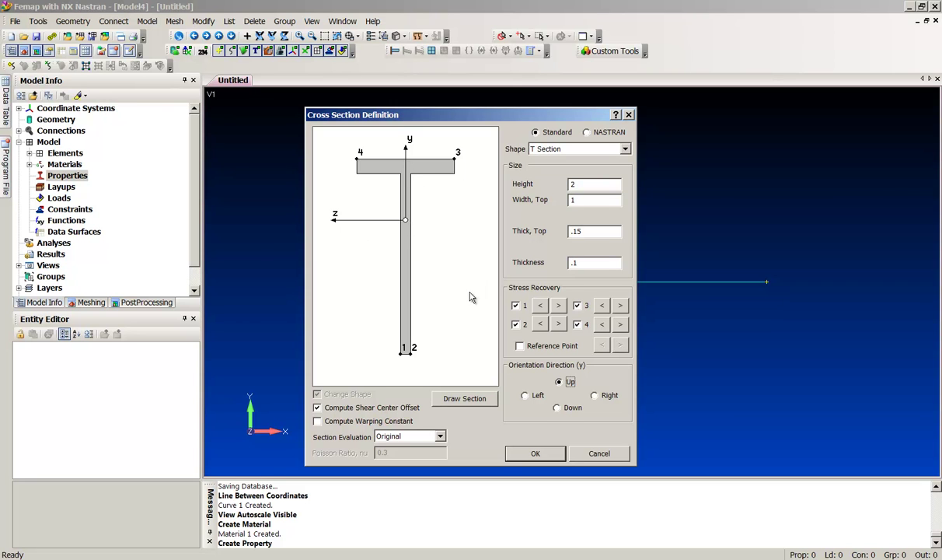
{"action": "left_click", "coordinate": [535, 453]}
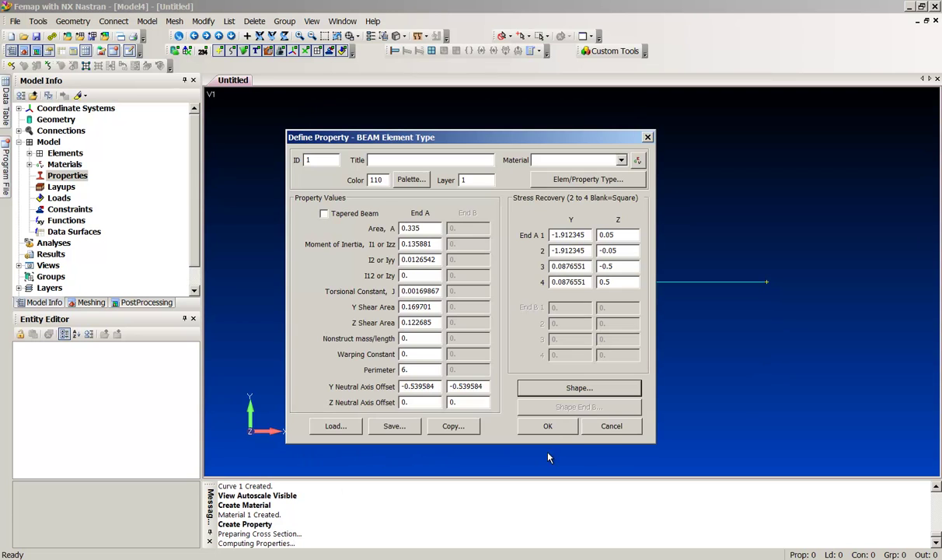
- Save the beam as property 1 'T-Section' with 6061-T651 material and show it in the tree
{"action": "left_click", "coordinate": [609, 429]}
{"action": "left_click_drag", "start_coordinate": [609, 432], "coordinate": [552, 404]}
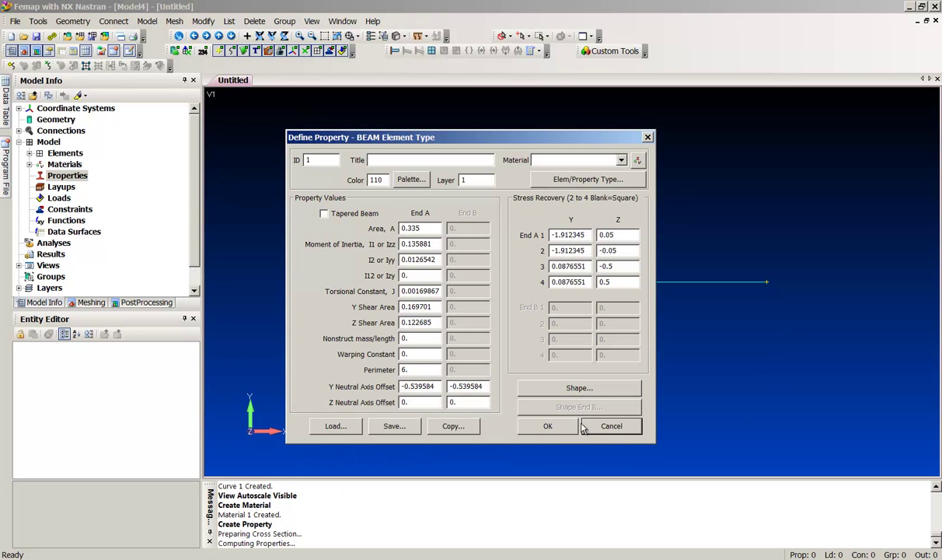
{"action": "left_click", "coordinate": [398, 161]}
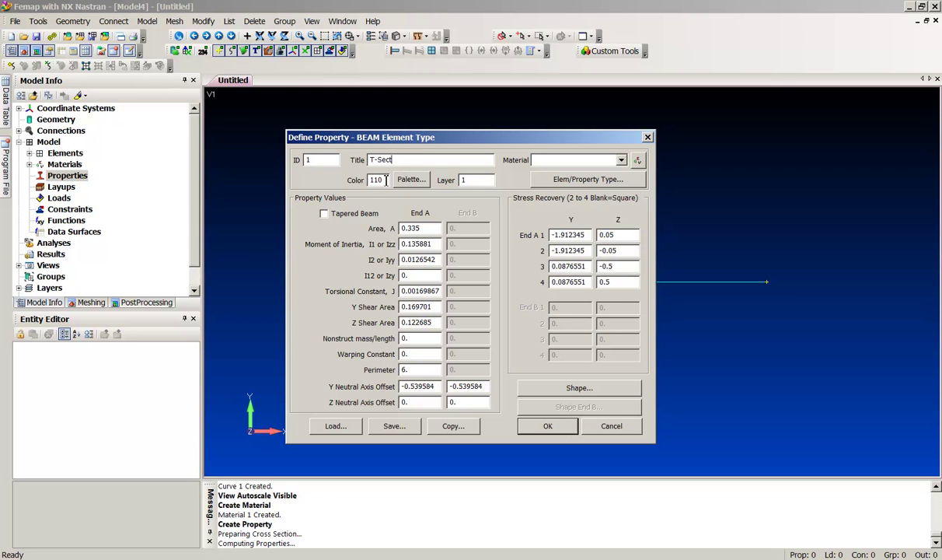
{"action": "left_click", "coordinate": [583, 160]}
{"action": "left_click", "coordinate": [571, 167]}
{"action": "left_click", "coordinate": [547, 425]}
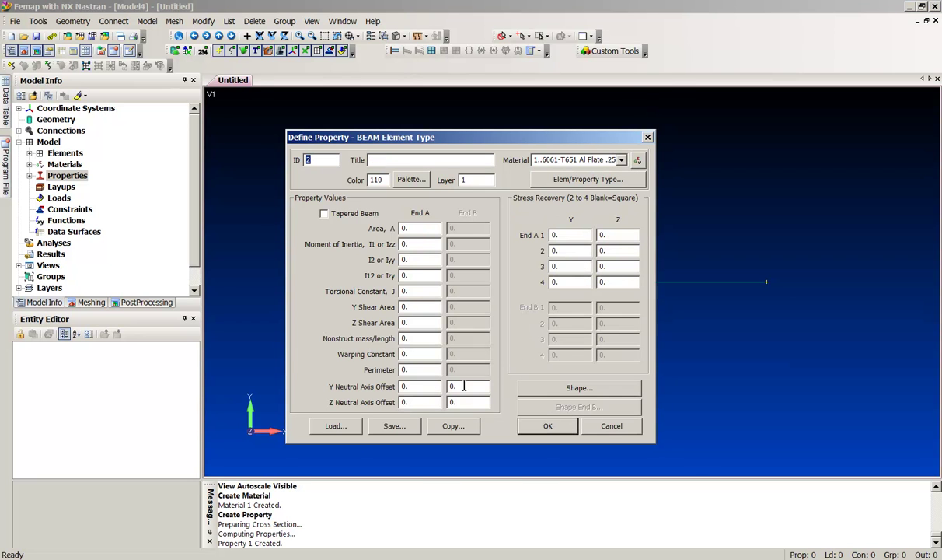
{"action": "left_click", "coordinate": [611, 425]}
{"action": "left_click", "coordinate": [30, 176]}
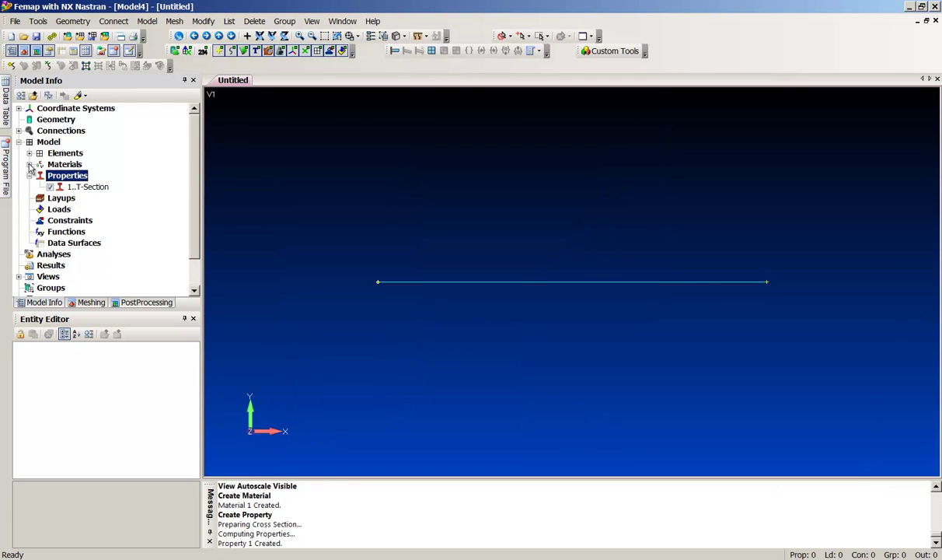
{"action": "left_click", "coordinate": [30, 164]}
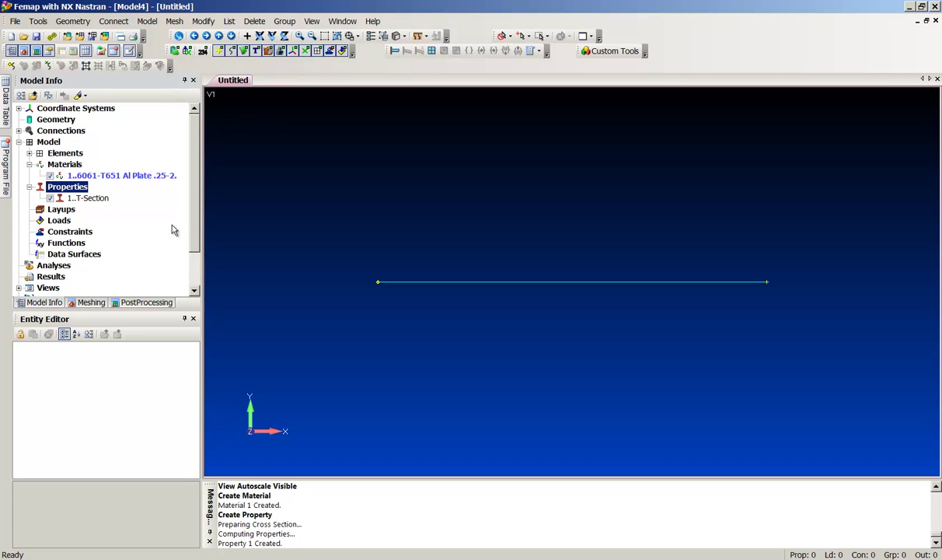
- Set a mesh size of 20 elements along the line
{"action": "left_click", "coordinate": [11, 68]}
{"action": "left_click", "coordinate": [423, 263]}
{"action": "key", "text": "Return"}
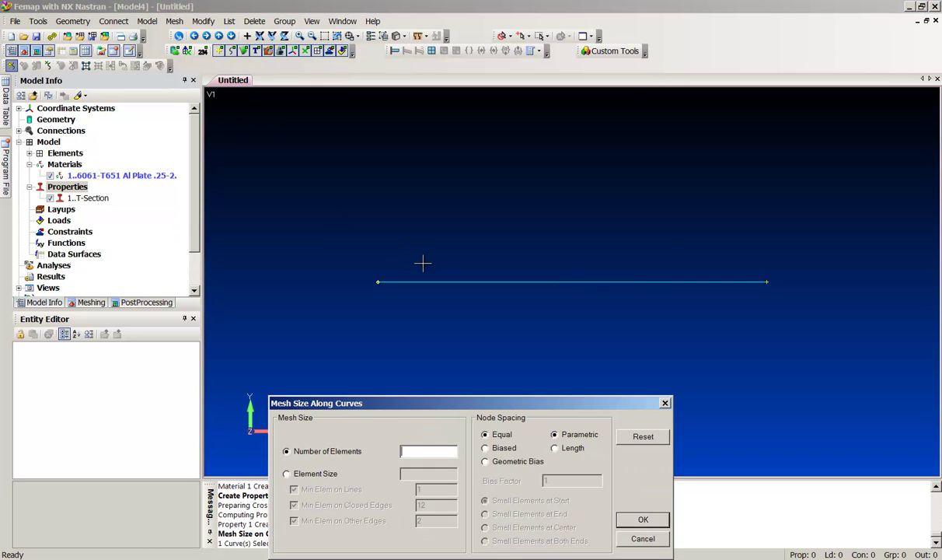
{"action": "type", "text": "20"}
{"action": "key", "text": "Return"}
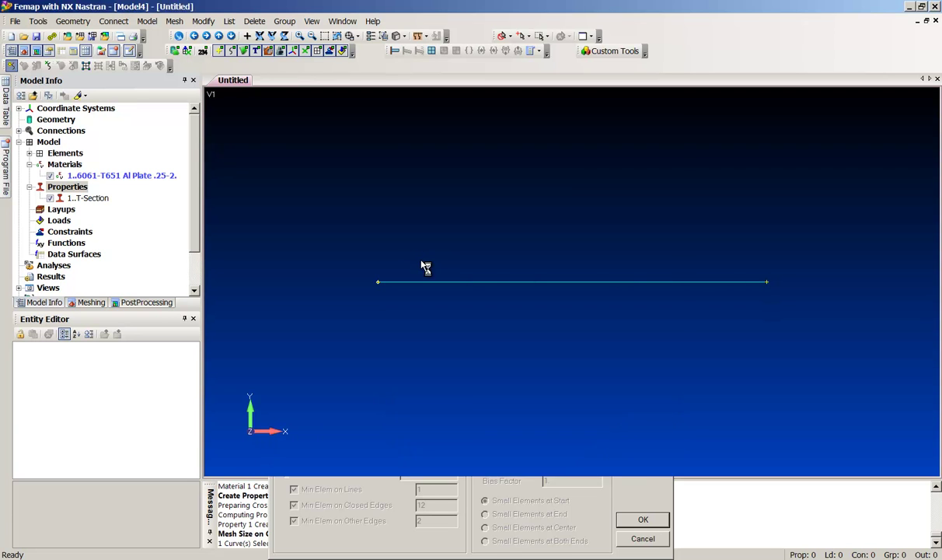
{"action": "key", "text": "Escape"}
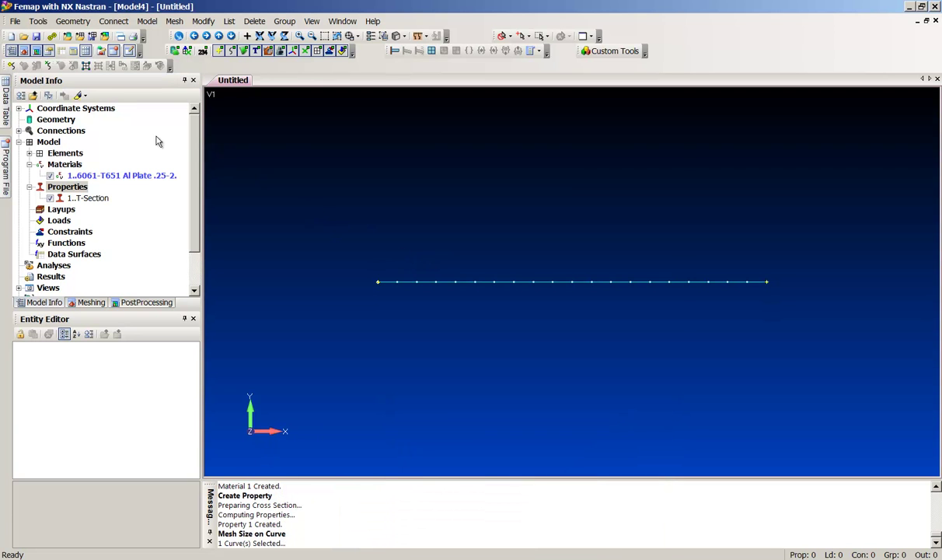
- Mesh the line with the T-Section property, entering the orientation vector base 0,0,0
{"action": "left_click", "coordinate": [48, 66]}
{"action": "left_click", "coordinate": [511, 265]}
{"action": "key", "text": "Return"}
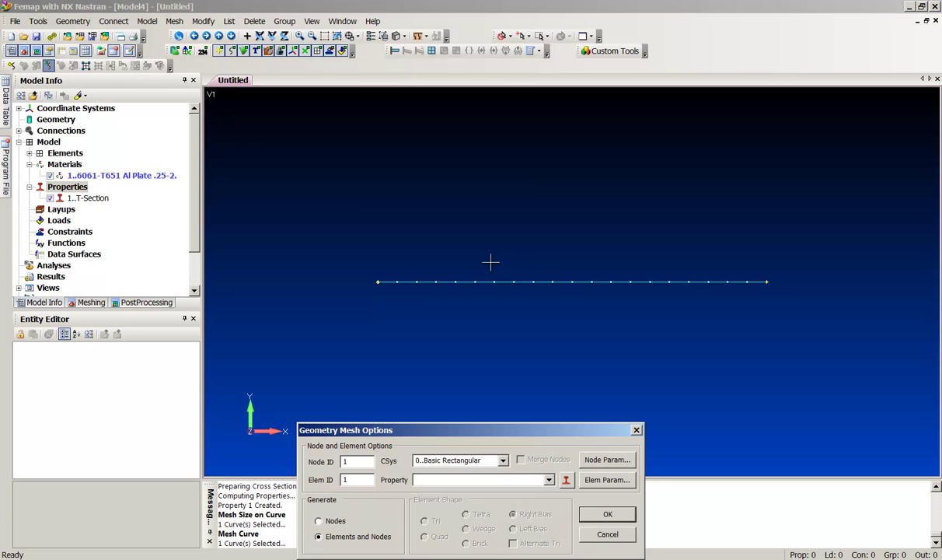
{"action": "left_click", "coordinate": [548, 480]}
{"action": "left_click", "coordinate": [543, 492]}
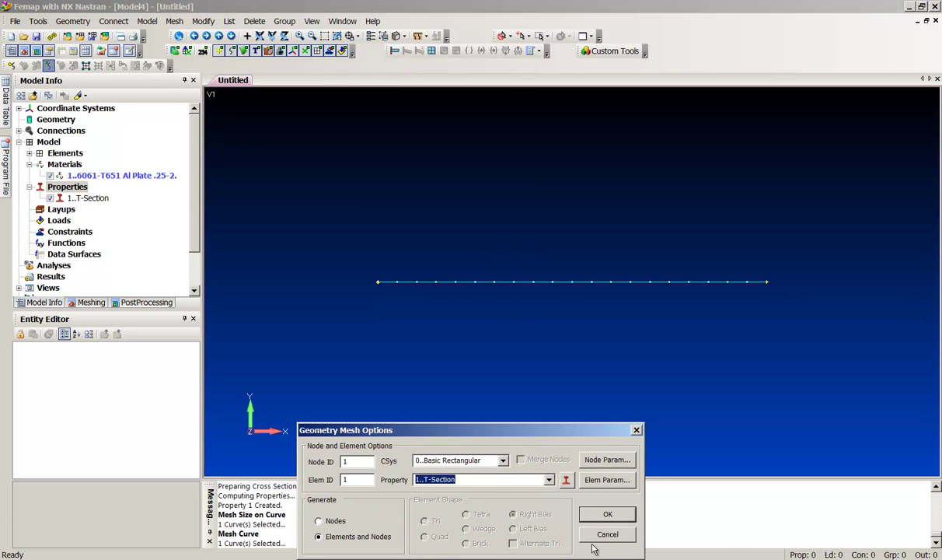
{"action": "left_click", "coordinate": [607, 514]}
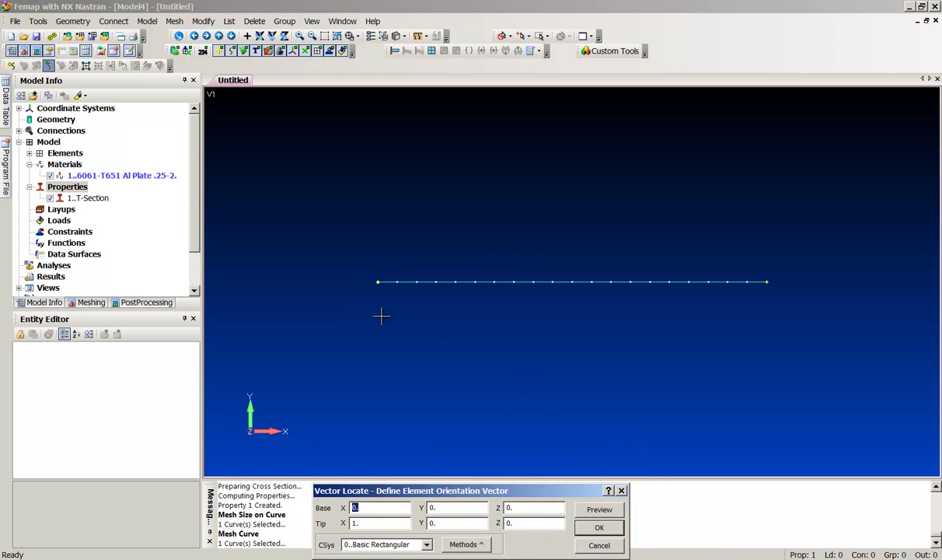
{"action": "type", "text": "0"}
{"action": "key", "text": "Tab"}
{"action": "type", "text": "0"}
{"action": "key", "text": "Tab"}
{"action": "type", "text": "0"}
{"action": "key", "text": "Tab"}
{"action": "left_click", "coordinate": [599, 509]}
{"action": "left_click", "coordinate": [600, 527]}
{"action": "middle_click_drag", "start_coordinate": [409, 353], "coordinate": [457, 361]}
{"action": "scroll", "coordinate": [457, 361], "scroll_direction": "up", "scroll_amount": 2}
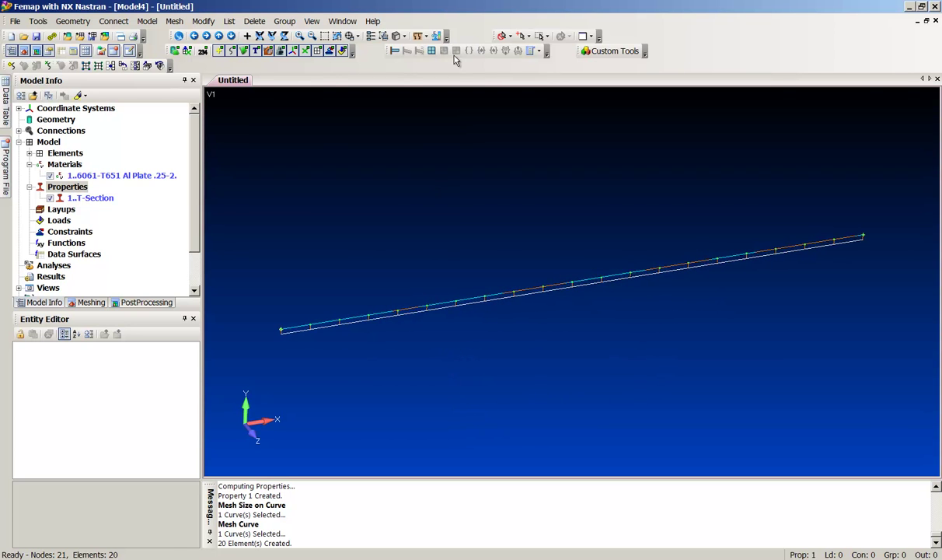
{"action": "left_click", "coordinate": [403, 36]}
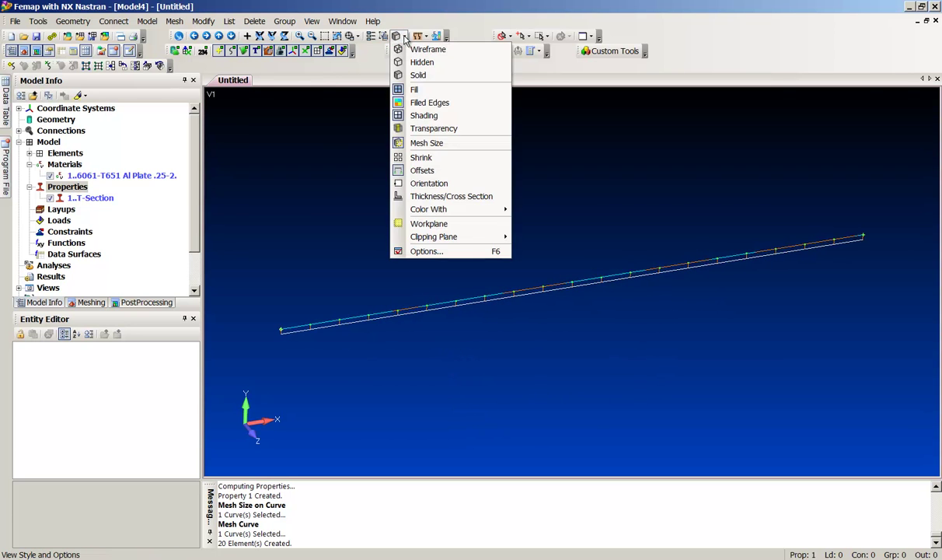
{"action": "left_click", "coordinate": [443, 191]}
{"action": "middle_click_drag", "start_coordinate": [310, 352], "coordinate": [414, 292]}
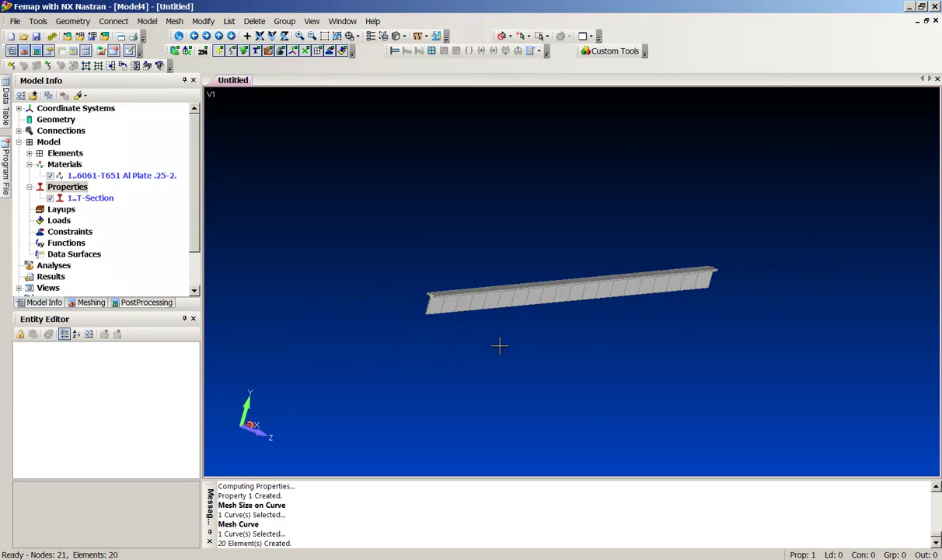
{"action": "middle_click_drag", "start_coordinate": [498, 343], "coordinate": [423, 311]}
{"action": "left_click", "coordinate": [396, 36]}
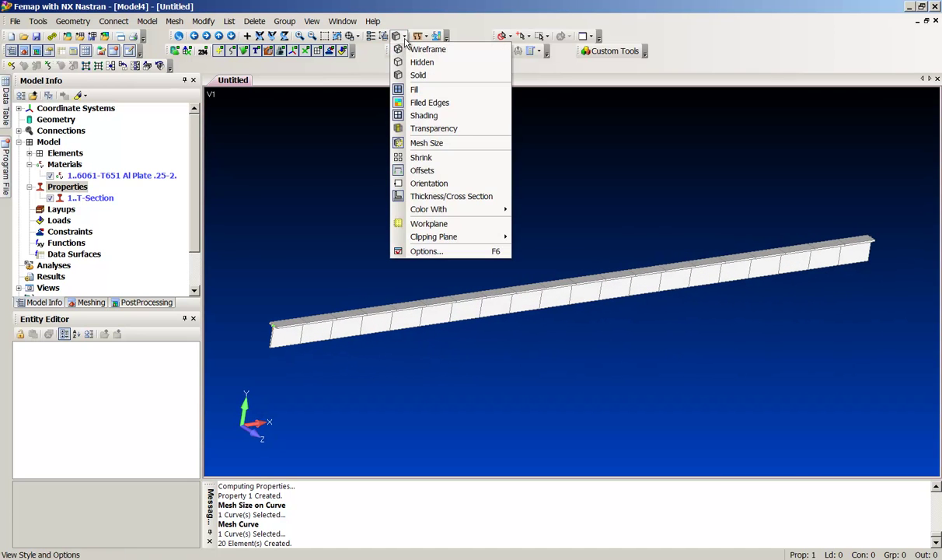
{"action": "left_click", "coordinate": [434, 197]}
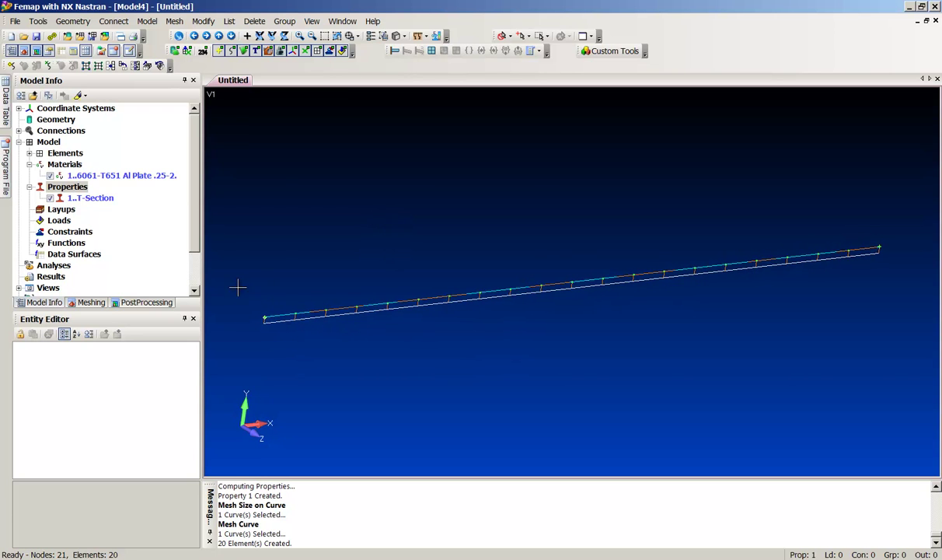
- Create a new constraint set titled Fixed
{"action": "left_click", "coordinate": [64, 232]}
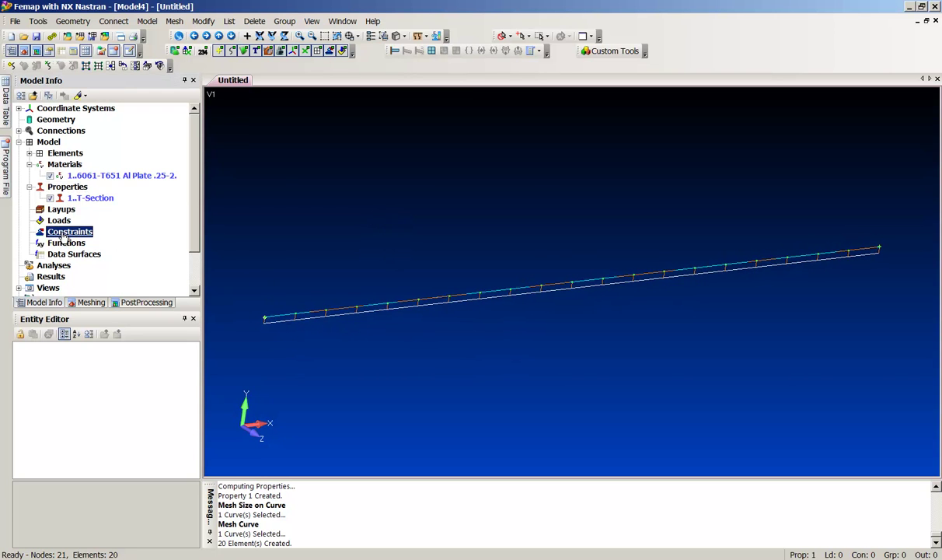
{"action": "right_click", "coordinate": [64, 235]}
{"action": "left_click", "coordinate": [81, 244]}
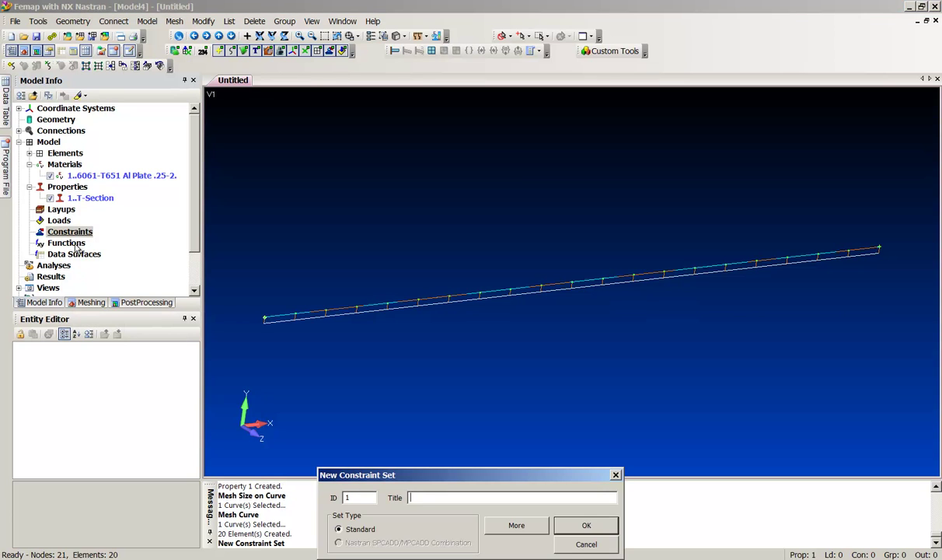
{"action": "type", "text": "Fixed"}
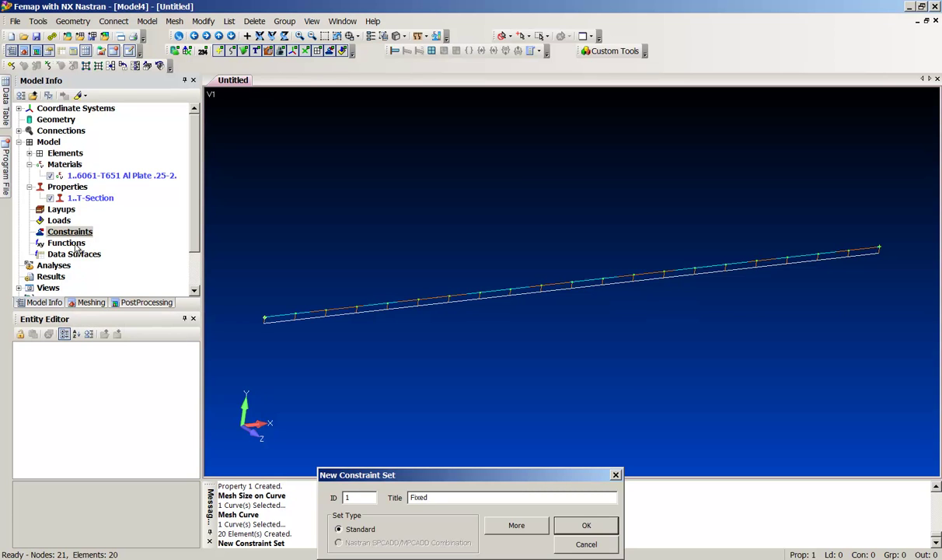
{"action": "key", "text": "Return"}
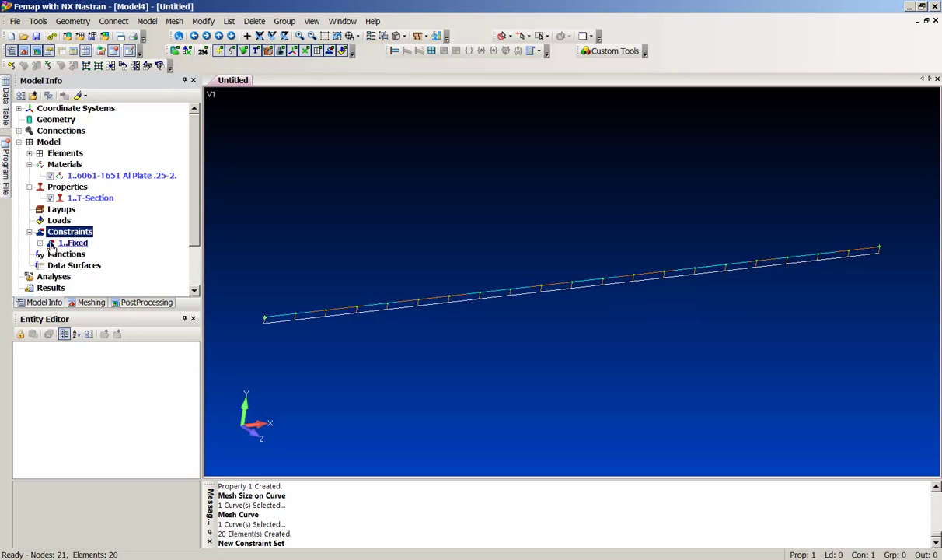
- Fix all six degrees of freedom at node 1 on the beam's left end
{"action": "left_click", "coordinate": [40, 242]}
{"action": "right_click", "coordinate": [88, 255]}
{"action": "left_click", "coordinate": [118, 264]}
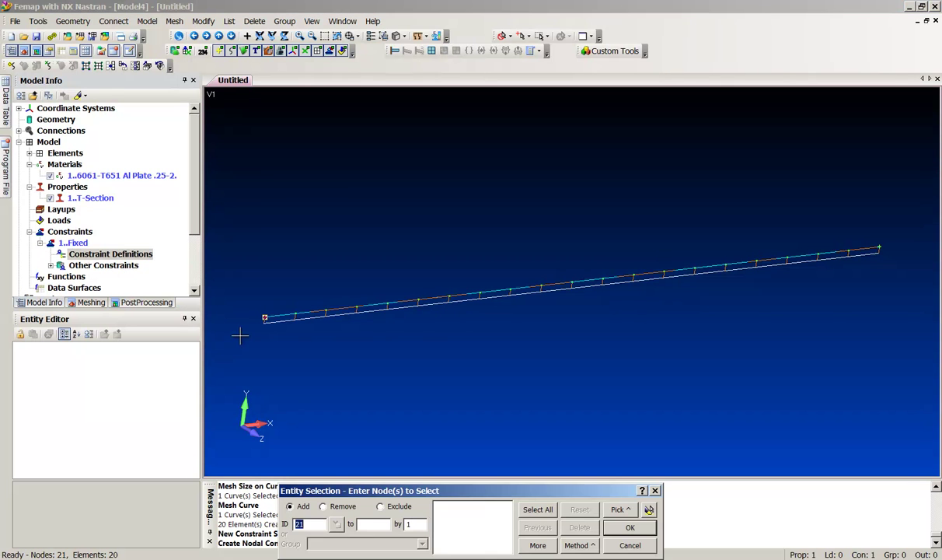
{"action": "left_click", "coordinate": [264, 317]}
{"action": "left_click", "coordinate": [629, 528]}
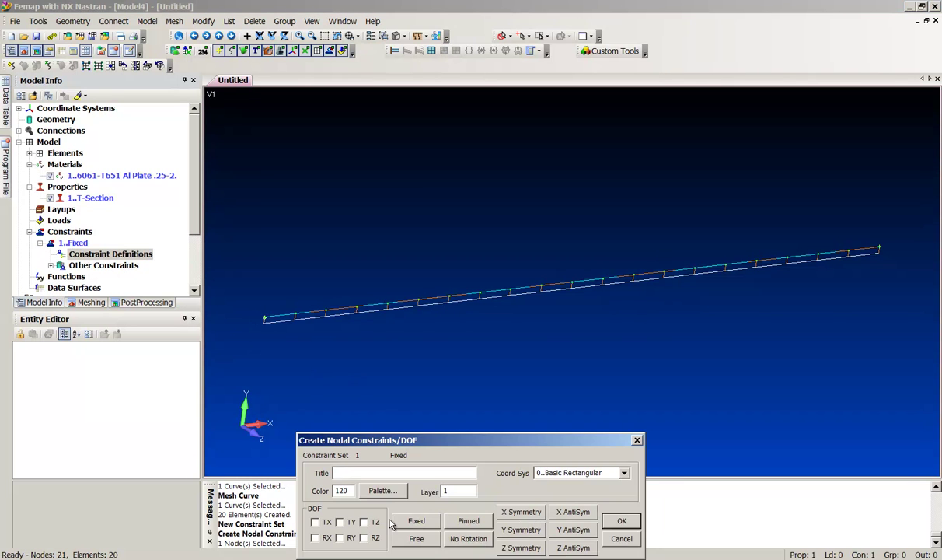
{"action": "left_click", "coordinate": [417, 521]}
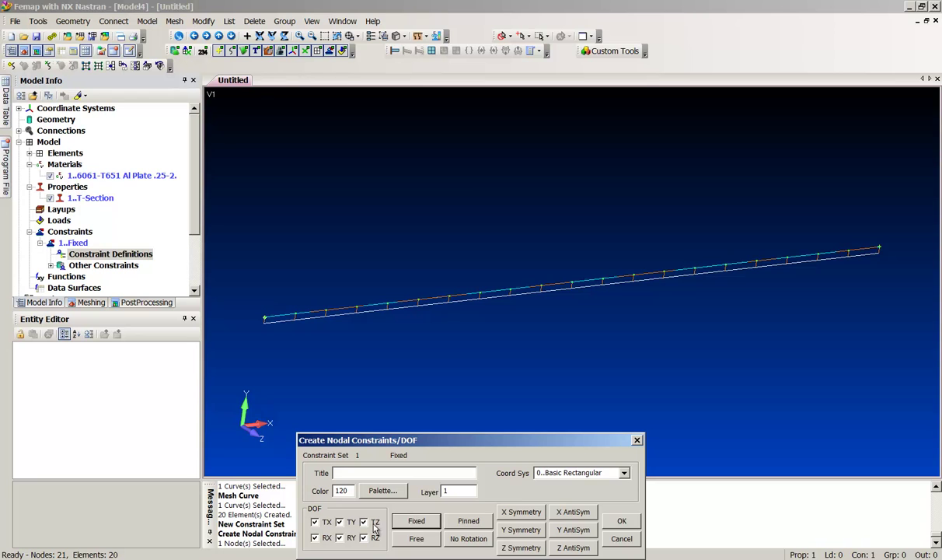
{"action": "left_click", "coordinate": [624, 521]}
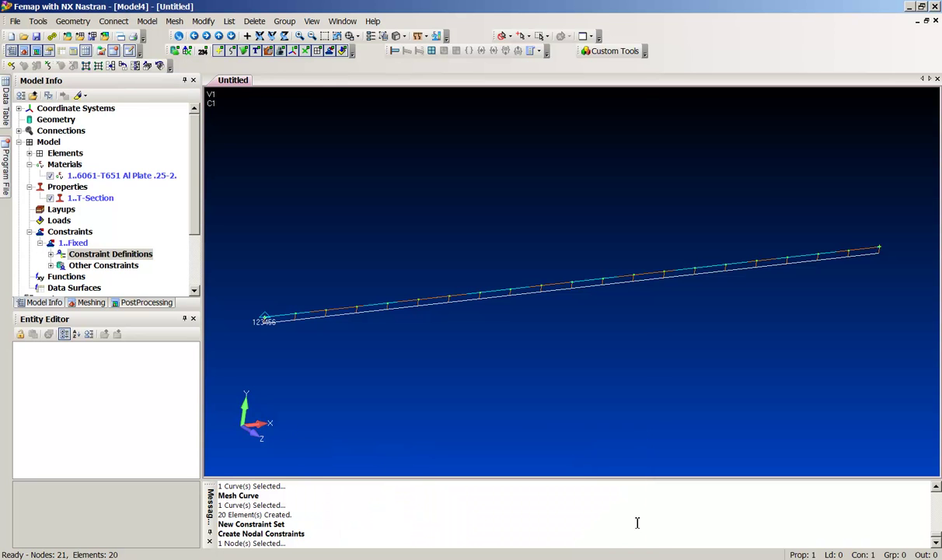
- Create a new load set titled End Loading
{"action": "right_click", "coordinate": [66, 224]}
{"action": "left_click", "coordinate": [84, 227]}
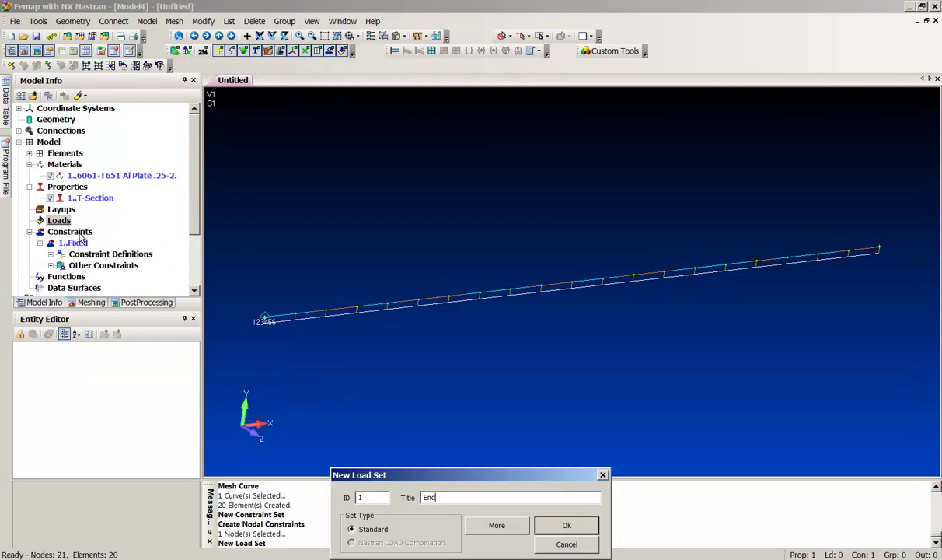
{"action": "type", "text": "End Loading"}
{"action": "key", "text": "Return"}
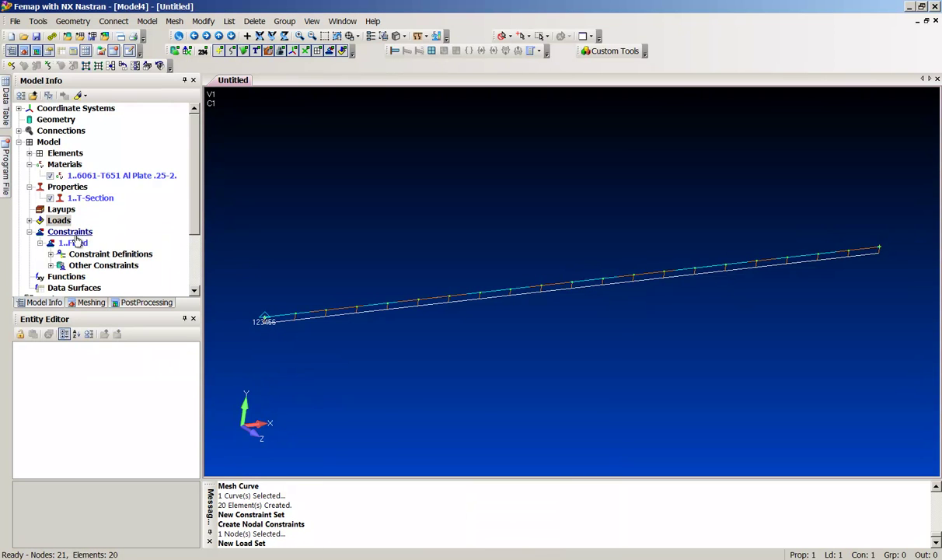
- Apply a 200 force in Y at node 21 on the beam's right end
{"action": "left_click", "coordinate": [39, 231]}
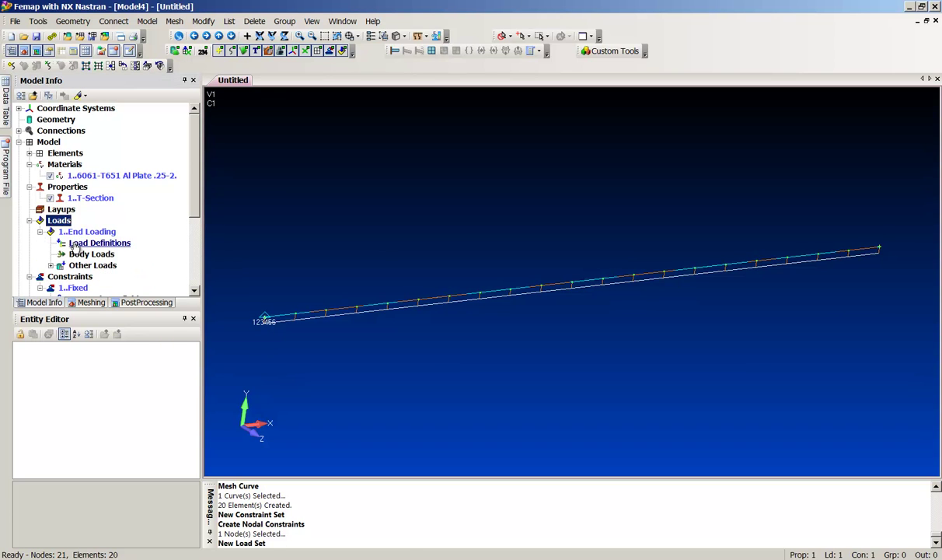
{"action": "right_click", "coordinate": [85, 243]}
{"action": "left_click", "coordinate": [107, 254]}
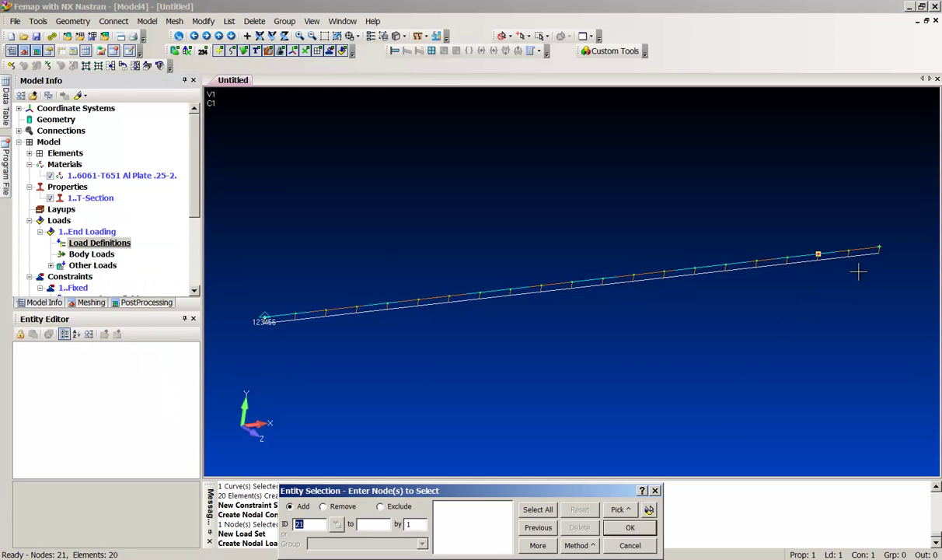
{"action": "left_click", "coordinate": [879, 249]}
{"action": "left_click", "coordinate": [630, 527]}
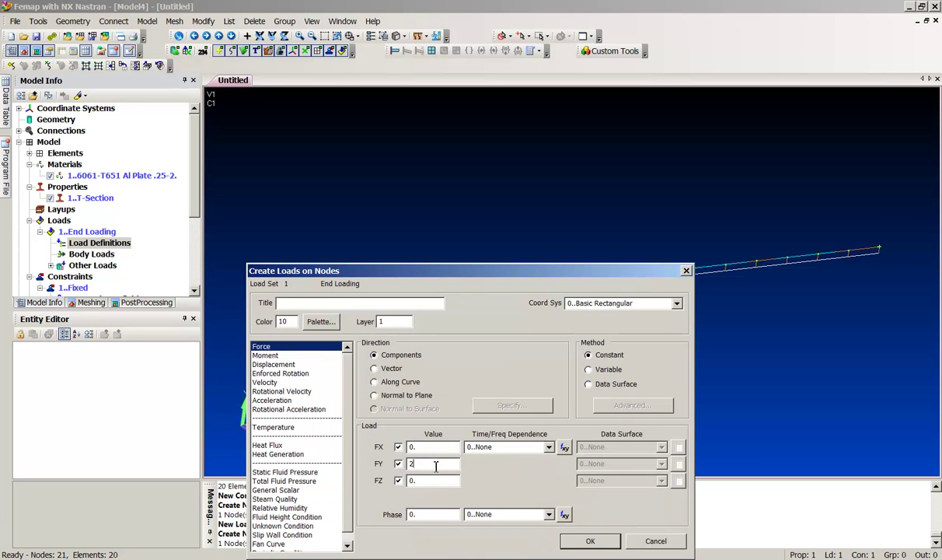
{"action": "key", "text": "Return"}
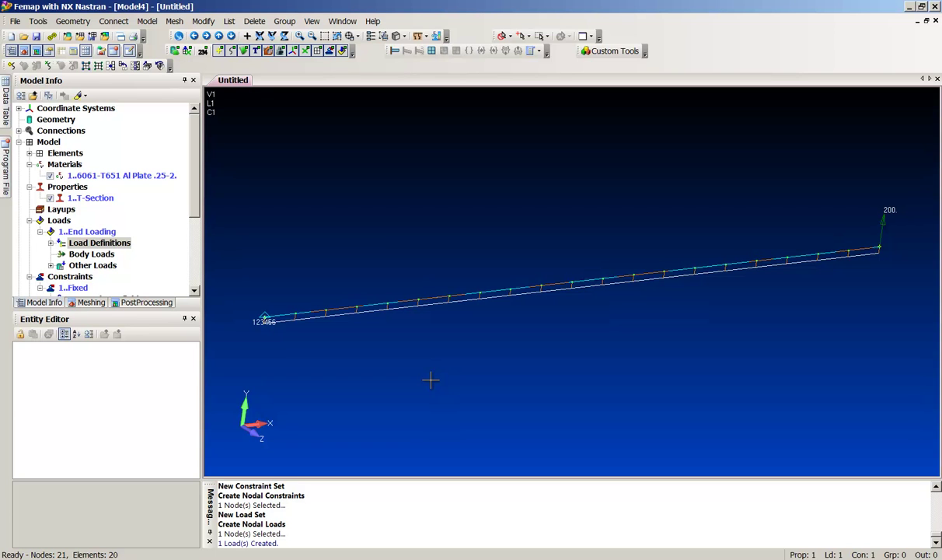
{"action": "middle_click_drag", "start_coordinate": [515, 389], "coordinate": [520, 386]}
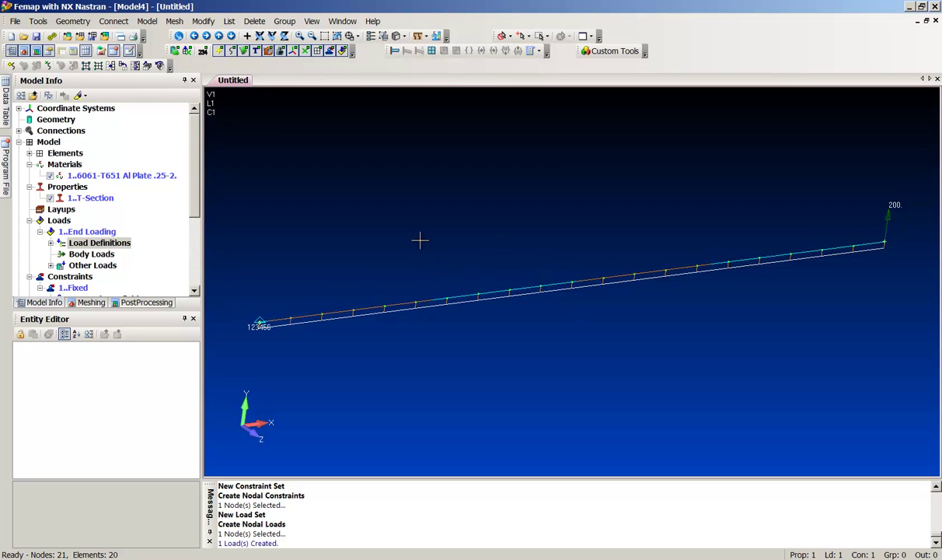
- Collapse the Loads, Properties and Materials branches and start a new function definition
{"action": "left_click", "coordinate": [30, 221]}
{"action": "left_click", "coordinate": [29, 186]}
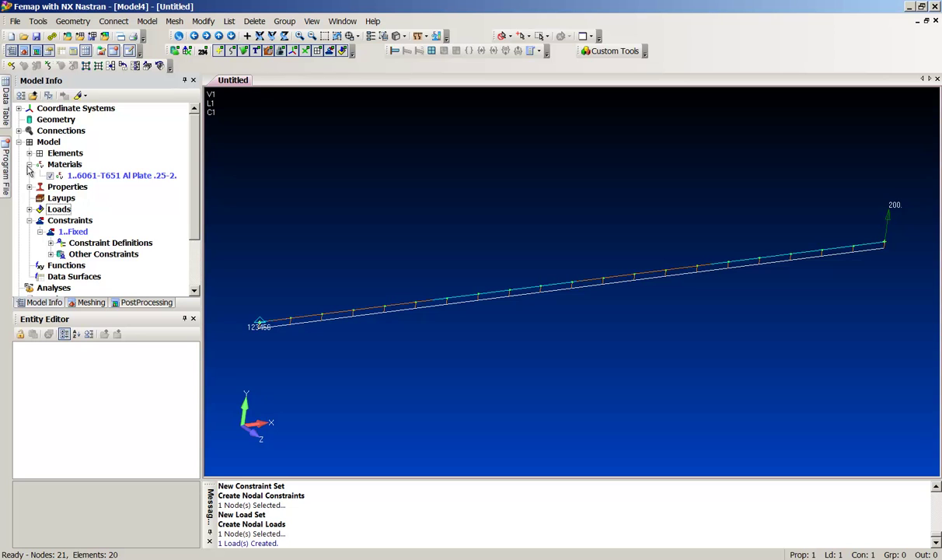
{"action": "left_click", "coordinate": [29, 164]}
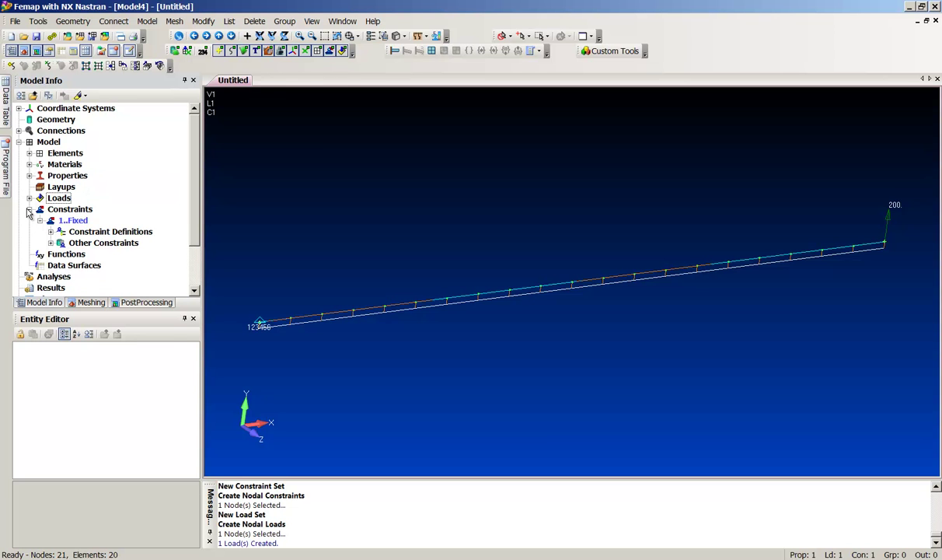
{"action": "right_click", "coordinate": [67, 254]}
{"action": "left_click", "coordinate": [107, 260]}
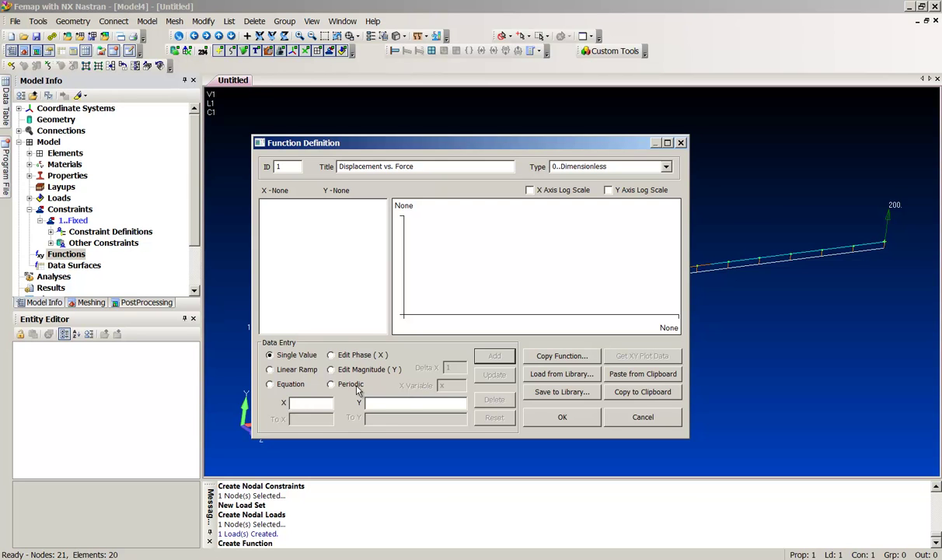
- Add function points (0,0) and (1.999,0)
{"action": "type", "text": "0"}
{"action": "key", "text": "Tab"}
{"action": "type", "text": "0"}
{"action": "key", "text": "Return"}
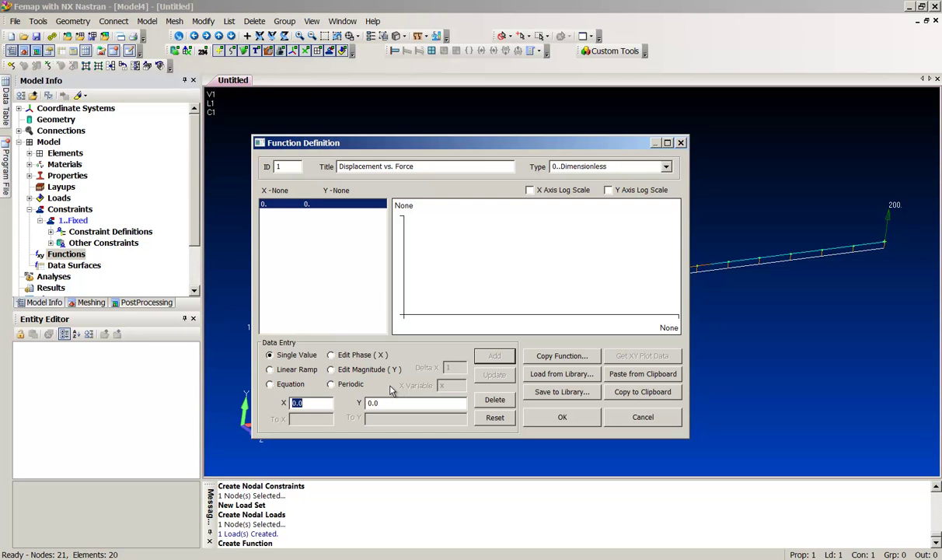
{"action": "type", "text": "1.999"}
{"action": "key", "text": "Tab"}
{"action": "key", "text": "Return"}
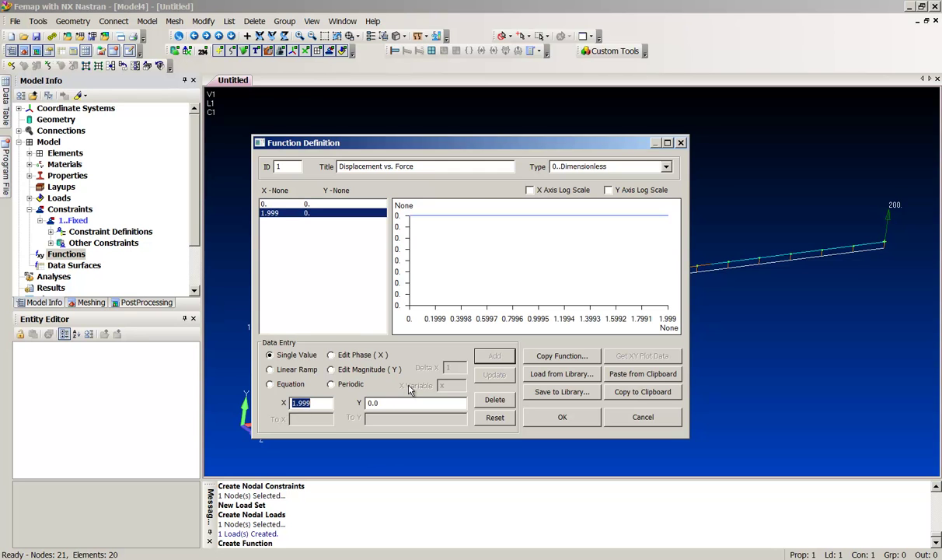
- Add points (2,10000) and (20,10000) and save the function
{"action": "type", "text": "2"}
{"action": "key", "text": "Tab"}
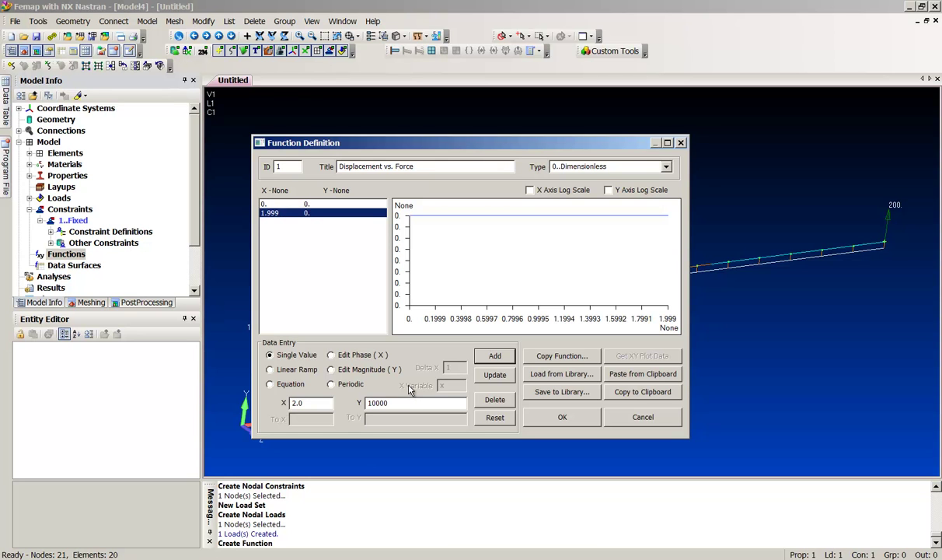
{"action": "key", "text": "Return"}
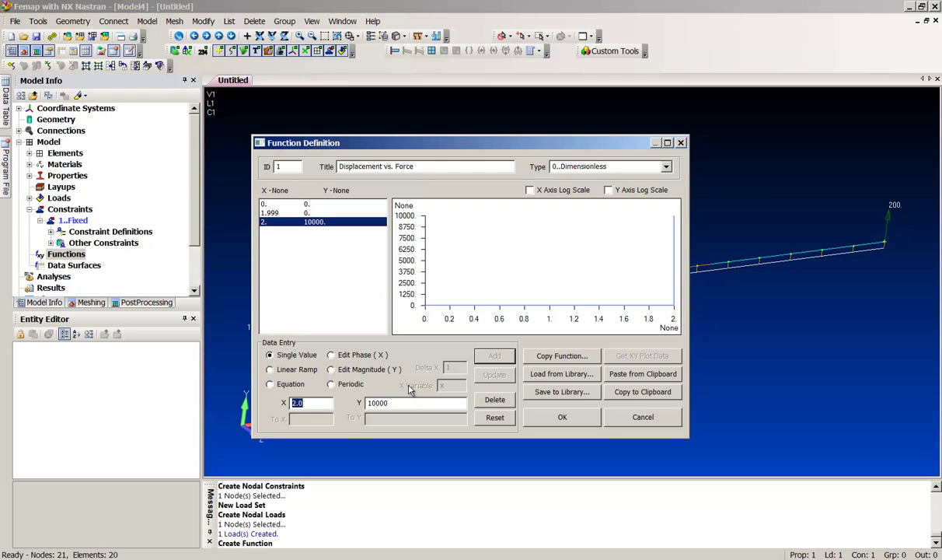
{"action": "type", "text": "20.0"}
{"action": "key", "text": "Tab"}
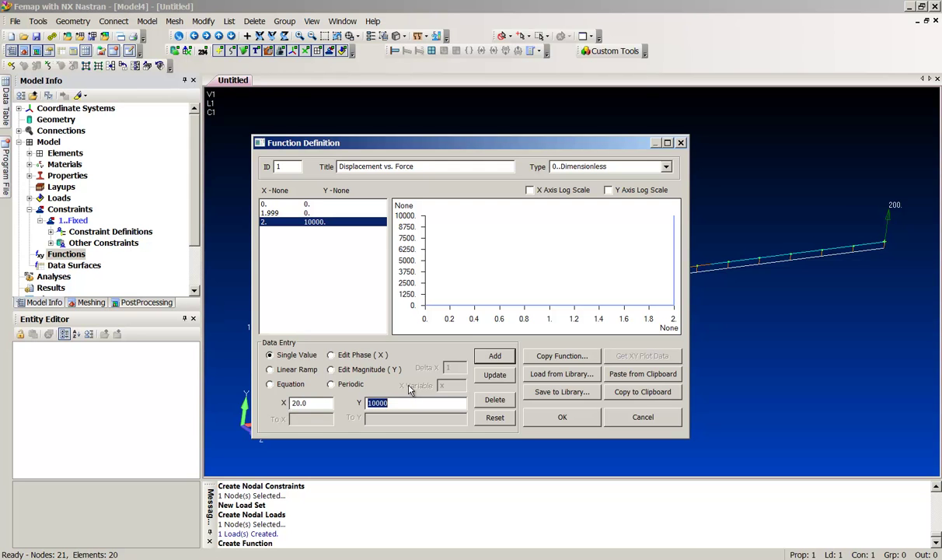
{"action": "key", "text": "Return"}
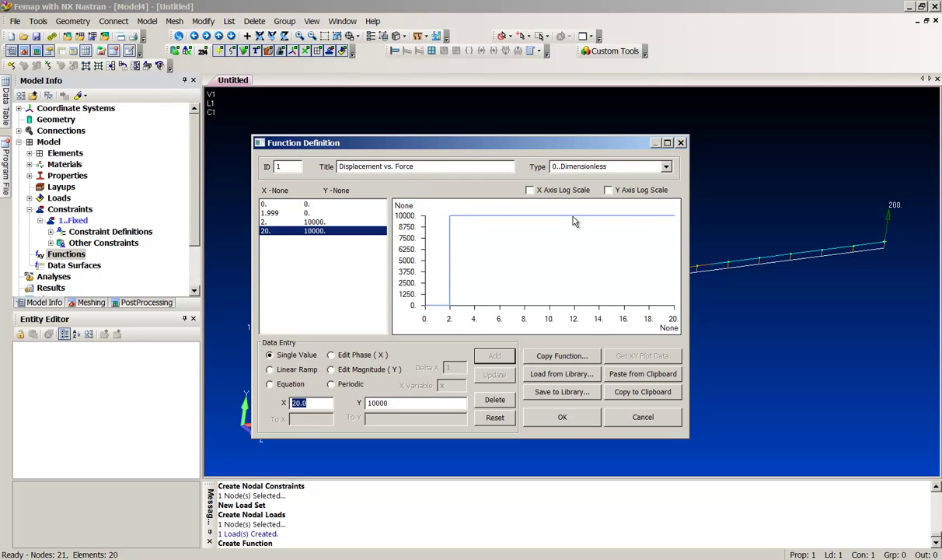
{"action": "left_click", "coordinate": [586, 420]}
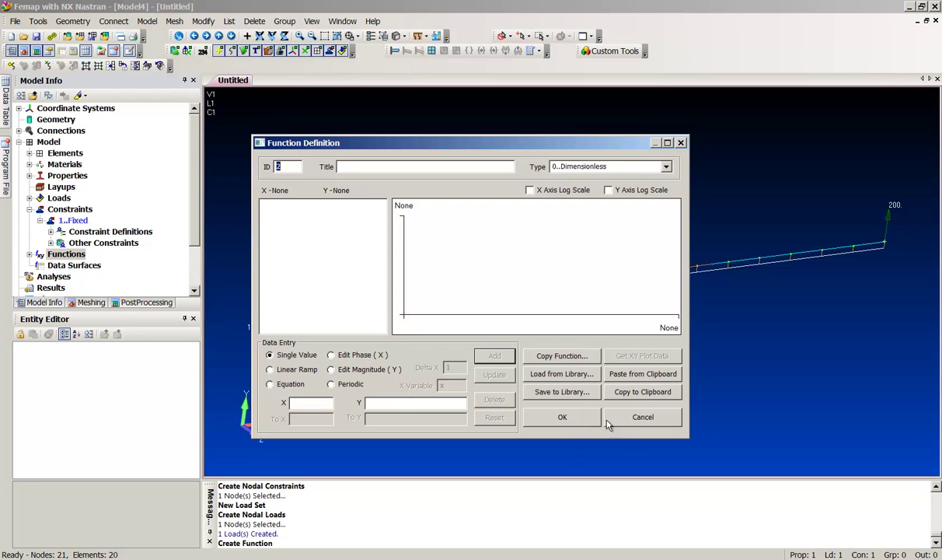
- Close the blank function and start property 2 as a Spring/Damper with CBUSH formulation
{"action": "left_click", "coordinate": [642, 420]}
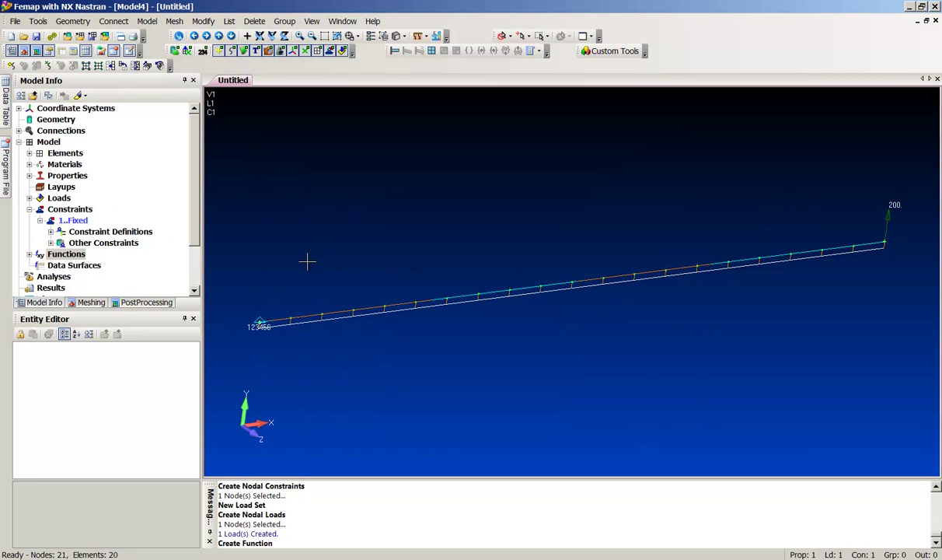
{"action": "right_click", "coordinate": [72, 175]}
{"action": "left_click", "coordinate": [94, 181]}
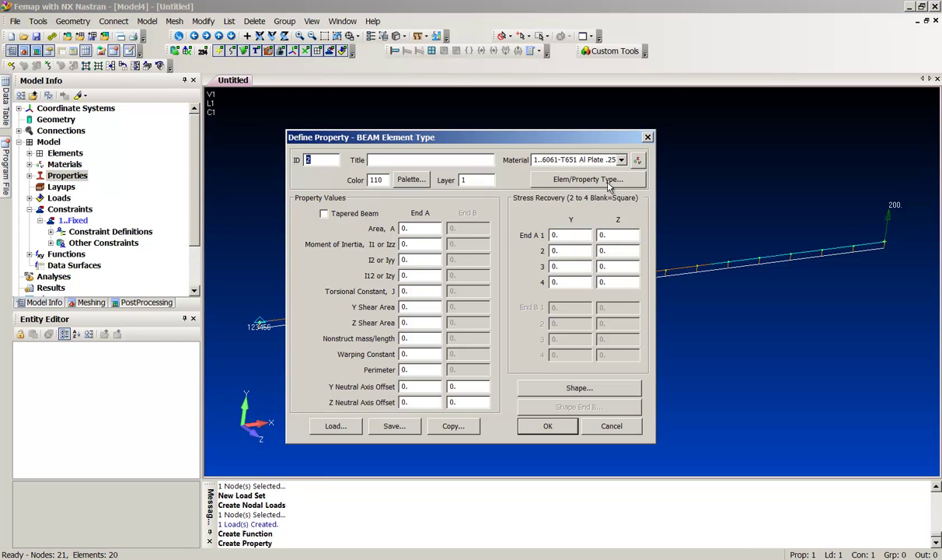
{"action": "left_click", "coordinate": [579, 180]}
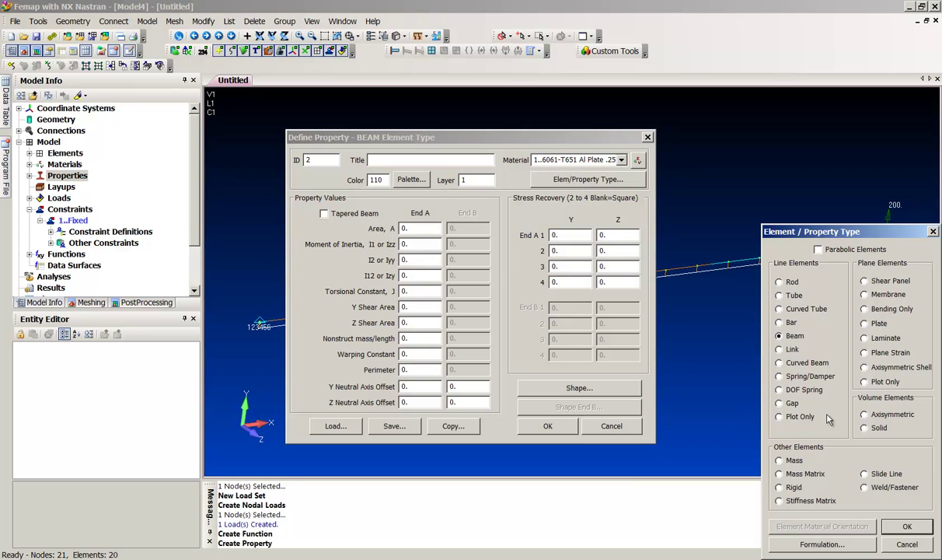
{"action": "left_click", "coordinate": [804, 379]}
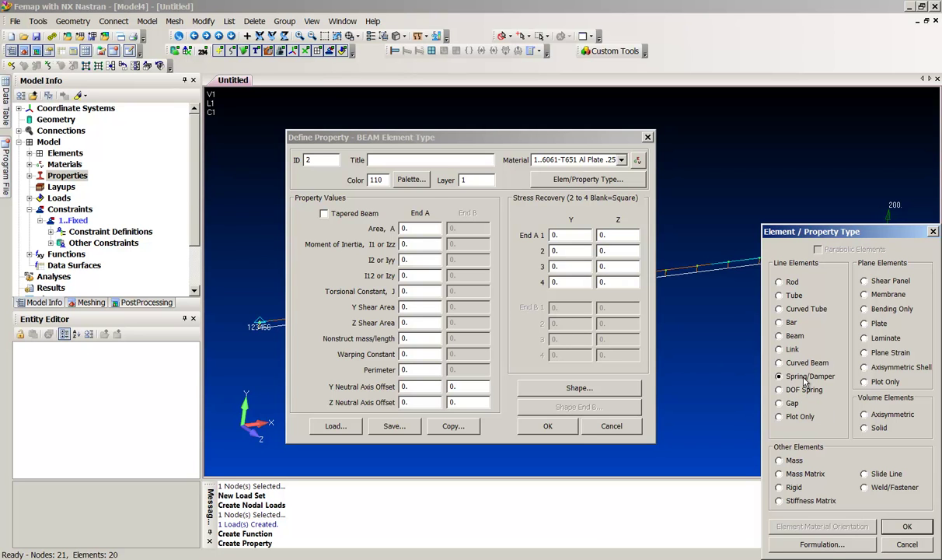
{"action": "left_click", "coordinate": [859, 548]}
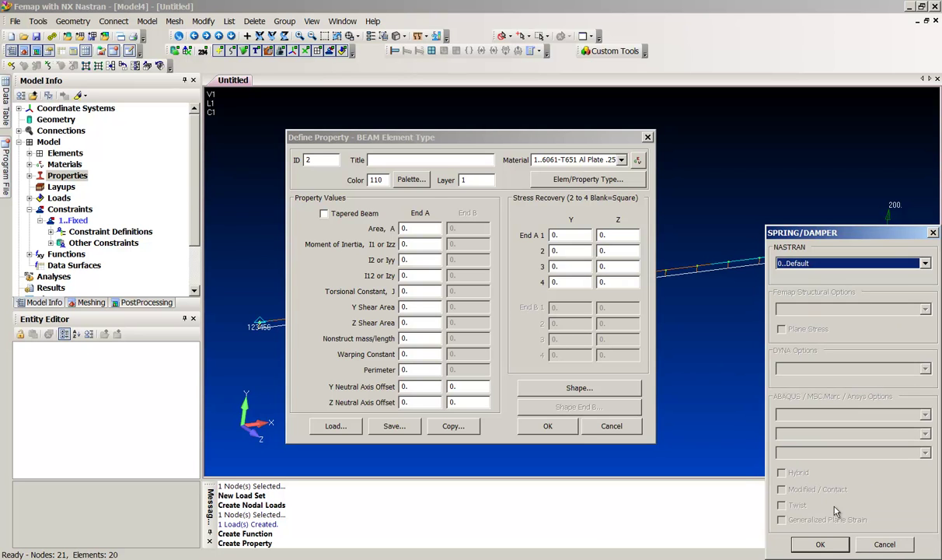
{"action": "left_click", "coordinate": [874, 263]}
{"action": "left_click", "coordinate": [839, 284]}
{"action": "left_click", "coordinate": [833, 548]}
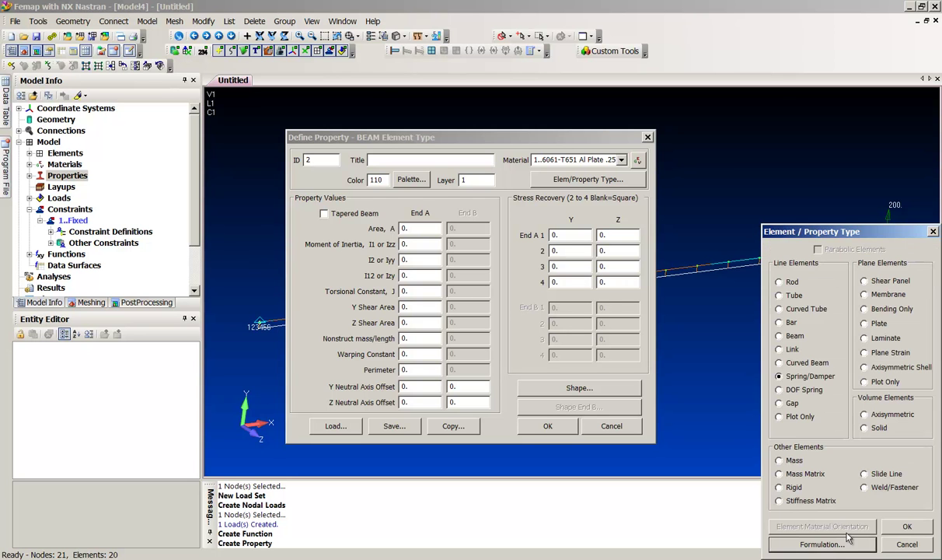
- Confirm the spring/damper type, title property 2 'Nonlinear CBUSH' and give DOF 1 stiffness 1.0
{"action": "left_click", "coordinate": [855, 498]}
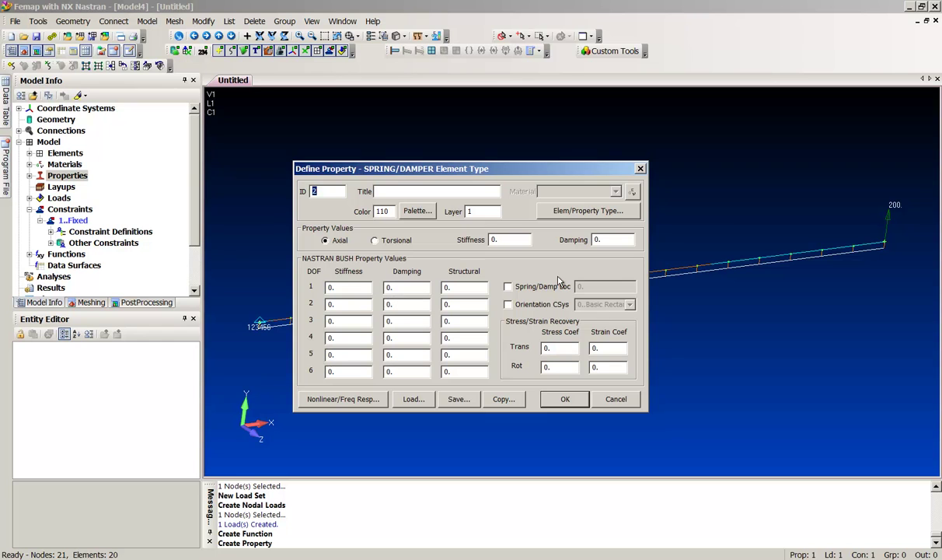
{"action": "left_click", "coordinate": [390, 191]}
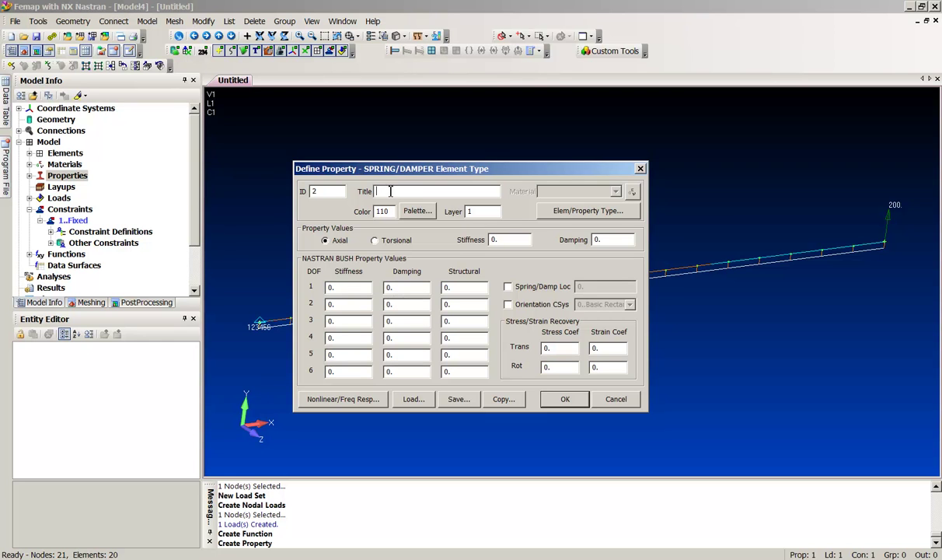
{"action": "left_click", "coordinate": [340, 288]}
{"action": "type", "text": "1.0"}
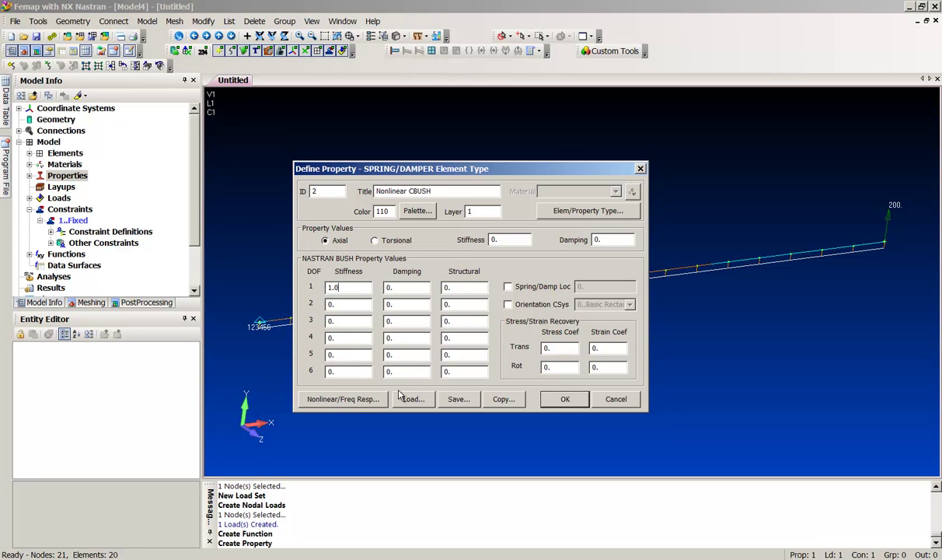
{"action": "left_click", "coordinate": [348, 399]}
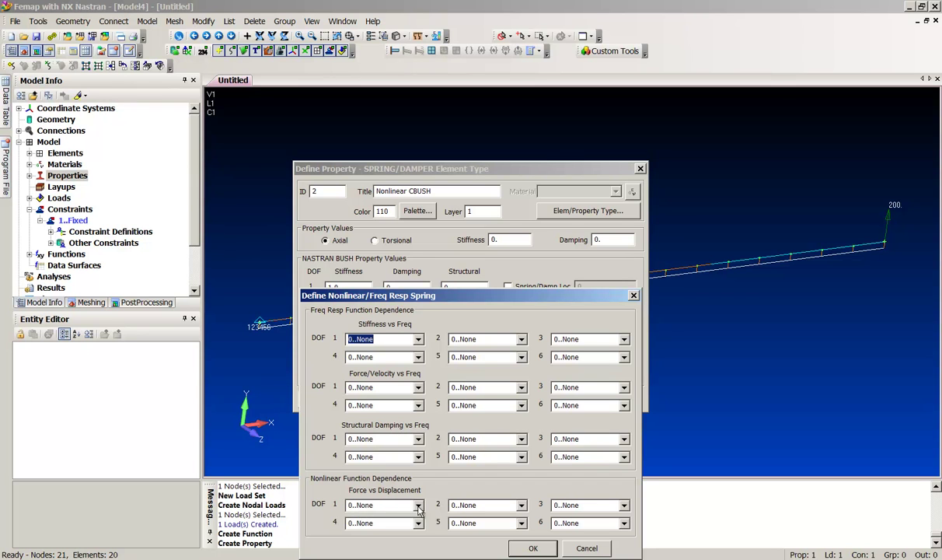
- Assign function 1..Displacement vs Force to DOF 1 and create property 2 'Nonlinear CBUSH'
{"action": "left_click", "coordinate": [419, 506]}
{"action": "left_click", "coordinate": [381, 526]}
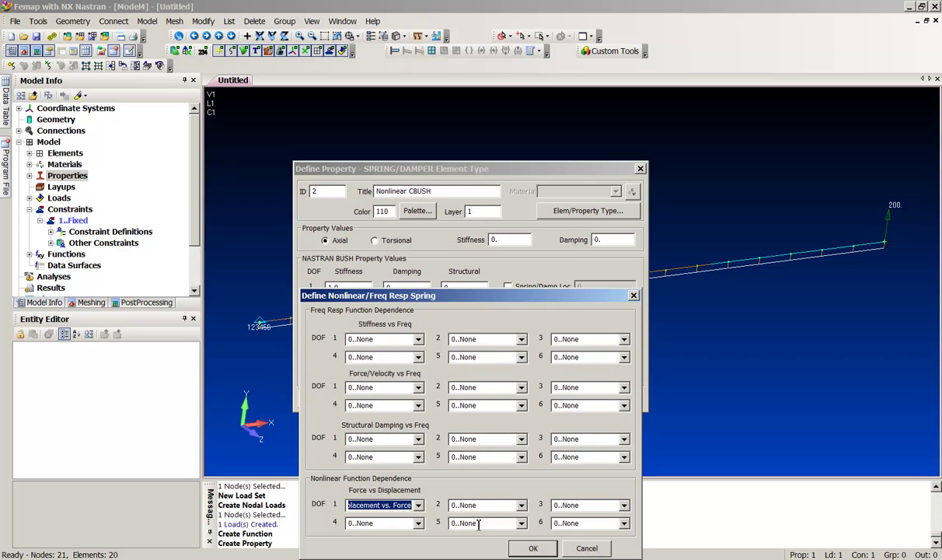
{"action": "left_click", "coordinate": [533, 547]}
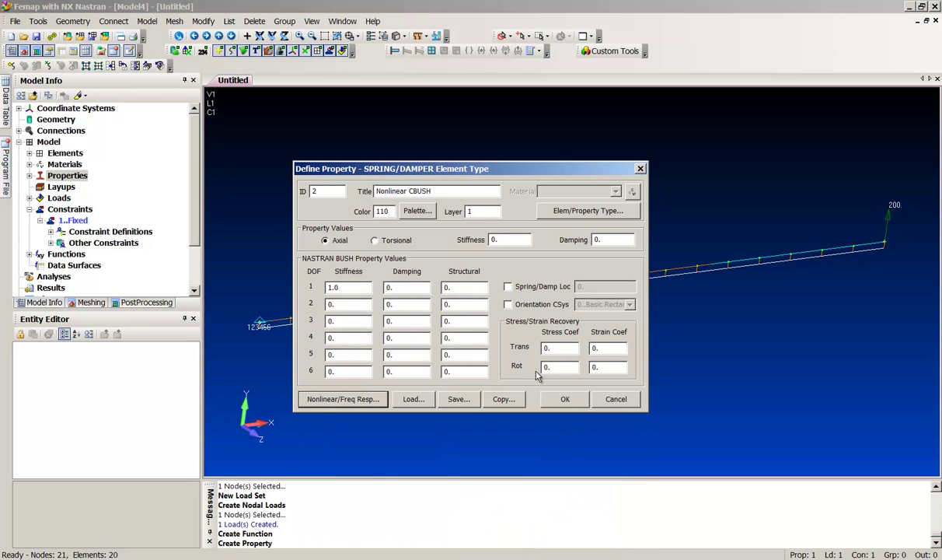
{"action": "left_click", "coordinate": [563, 398]}
- Finish property definition and copy node 13 to a new node 22 just below the beam
{"action": "left_click", "coordinate": [618, 399]}
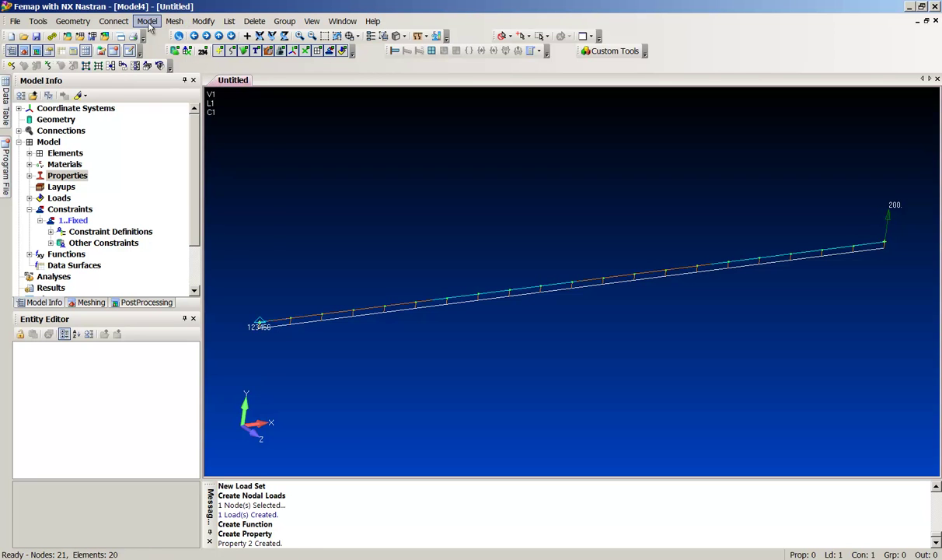
{"action": "left_click", "coordinate": [174, 21]}
{"action": "mouse_move", "coordinate": [229, 169]}
{"action": "left_click", "coordinate": [292, 170]}
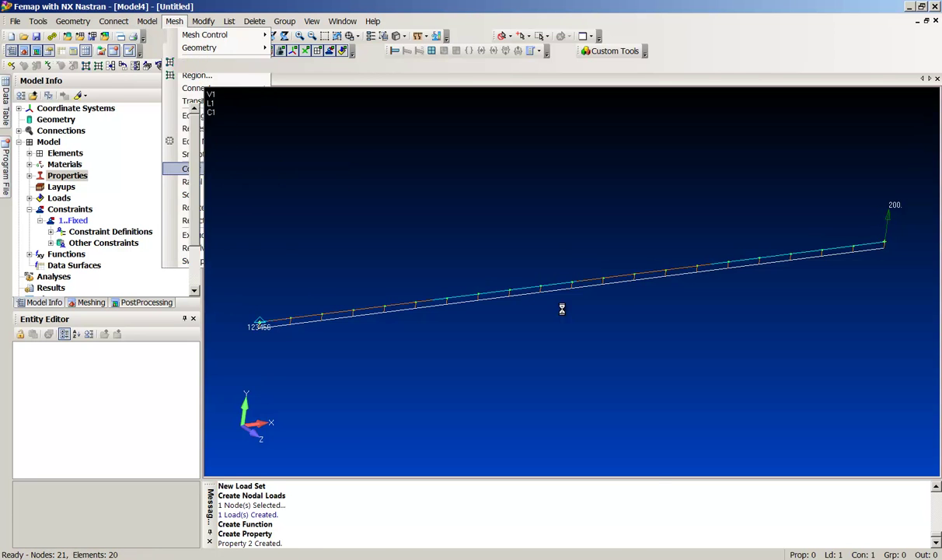
{"action": "left_click", "coordinate": [631, 286]}
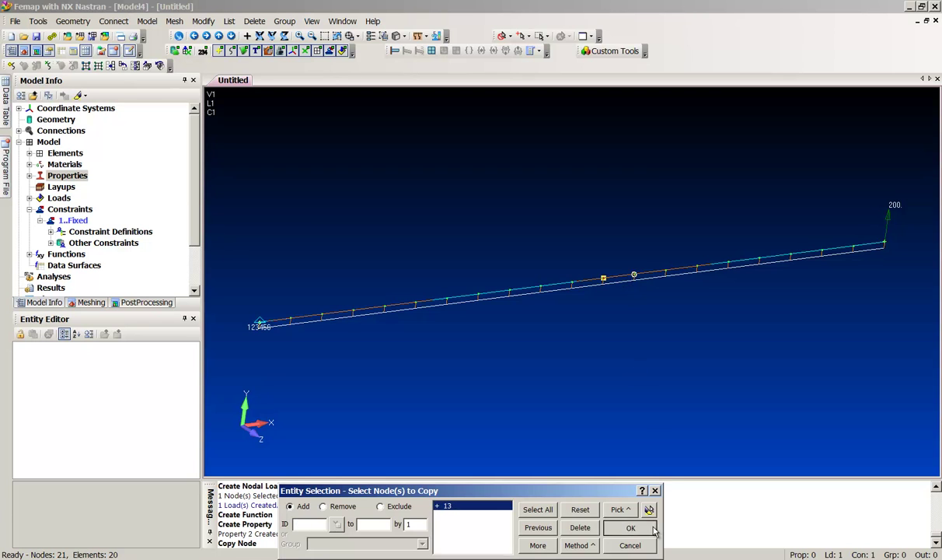
{"action": "key", "text": "Return"}
{"action": "key", "text": "Return"}
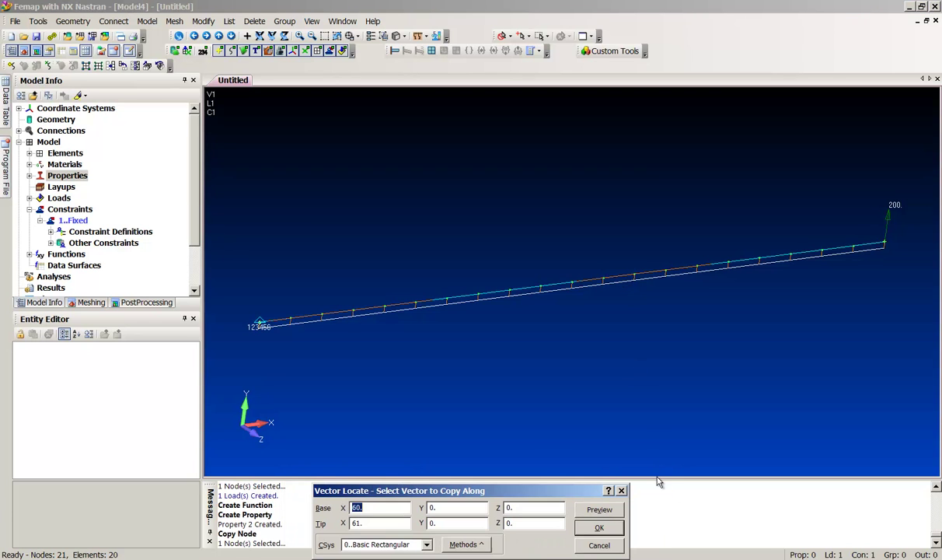
{"action": "type", "text": "0"}
{"action": "key", "text": "Tab"}
{"action": "type", "text": "0"}
{"action": "key", "text": "Tab"}
{"action": "type", "text": "0"}
{"action": "key", "text": "Tab"}
{"action": "key", "text": "Return"}
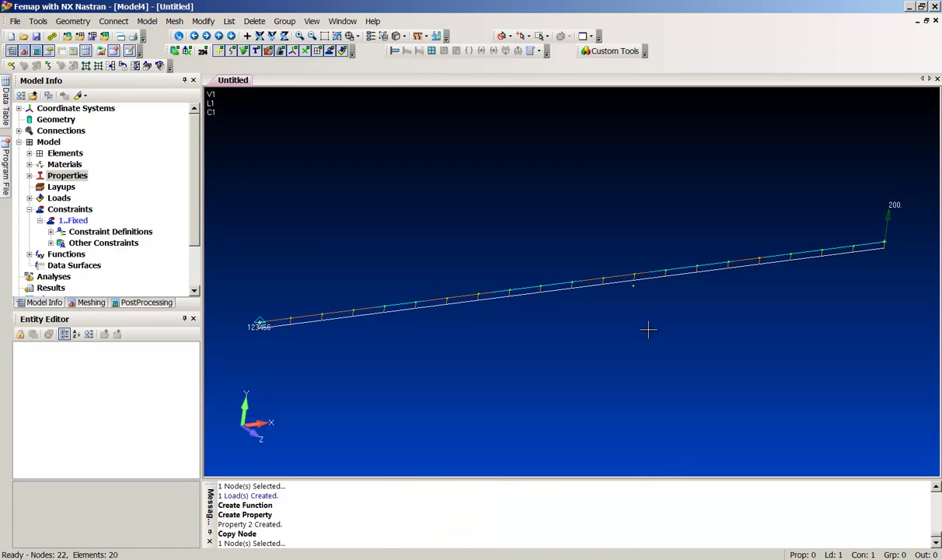
- Zoom in around the copied node and turn off the beam Offsets display
{"action": "left_click", "coordinate": [303, 35]}
{"action": "left_click", "coordinate": [609, 253]}
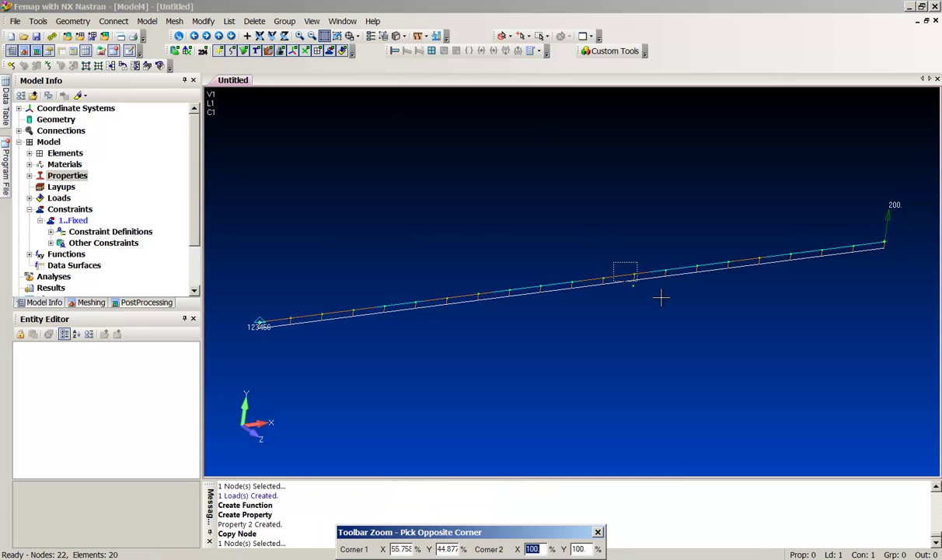
{"action": "left_click", "coordinate": [662, 302]}
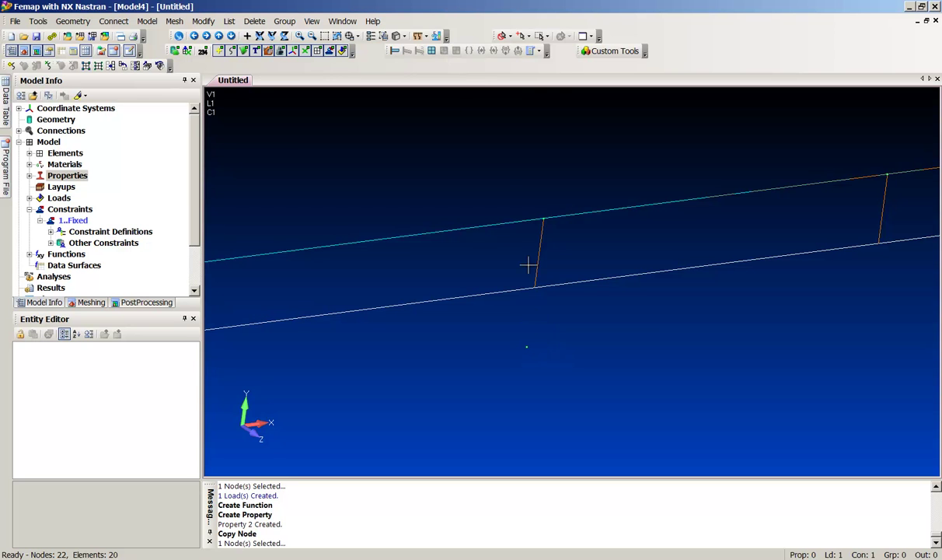
{"action": "left_click", "coordinate": [404, 37]}
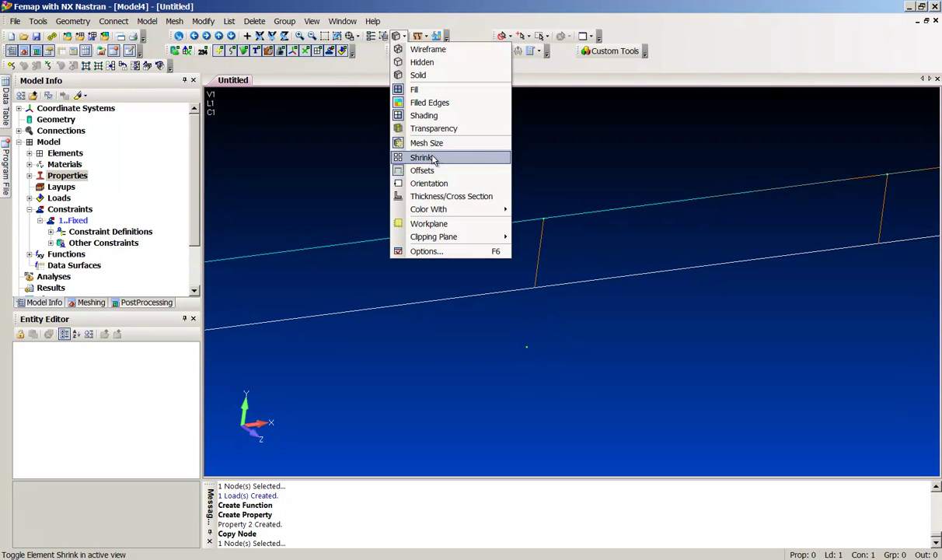
{"action": "left_click", "coordinate": [422, 171]}
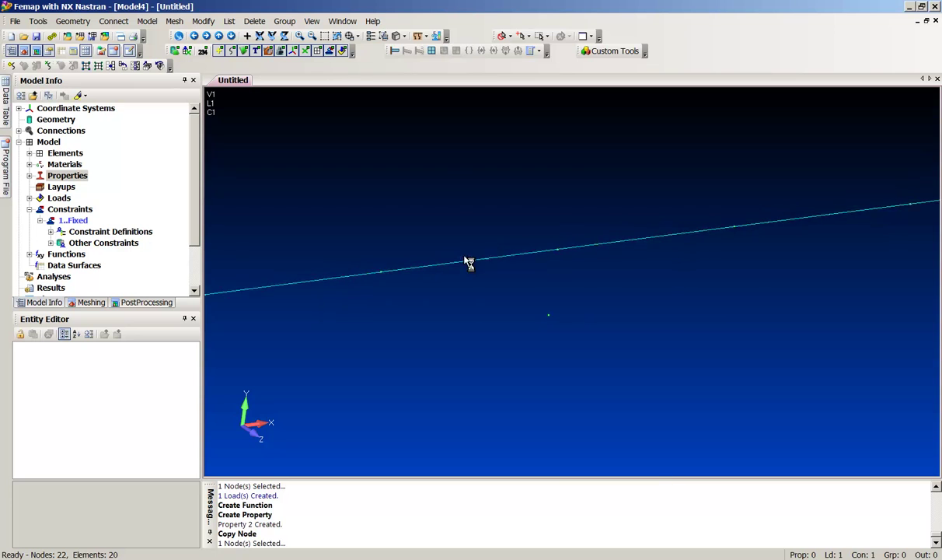
- Create spring element 21 with property 2 'Nonlinear CBUSH' joining nodes 13 and 22
{"action": "key", "text": "ctrl+e"}
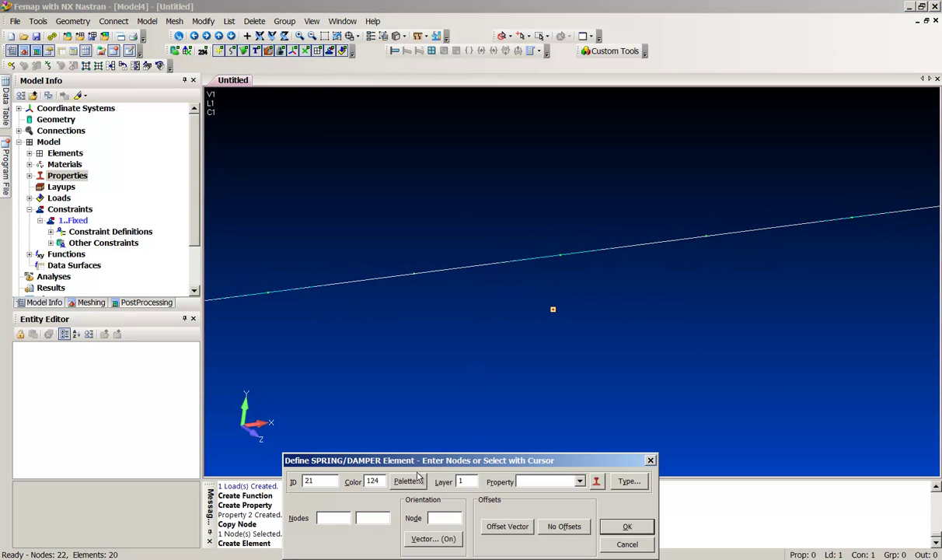
{"action": "left_click", "coordinate": [579, 482]}
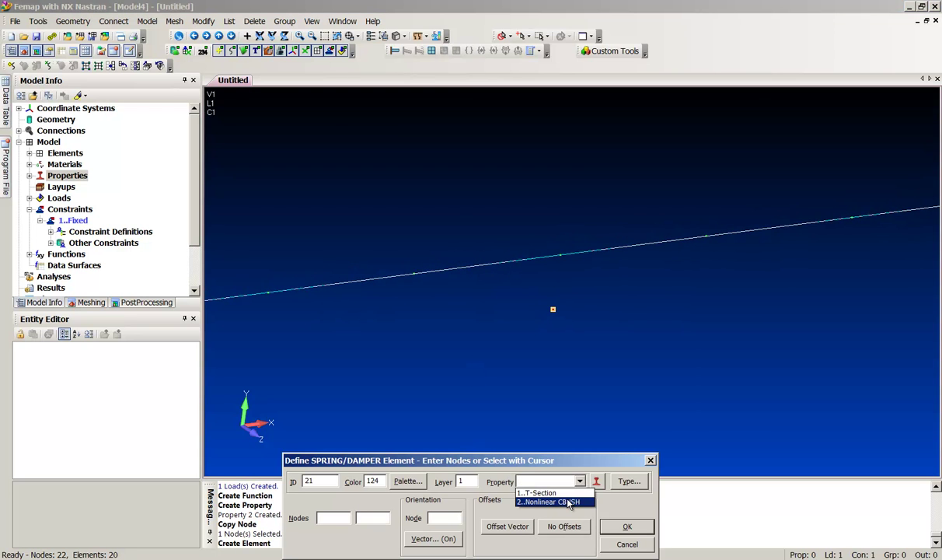
{"action": "left_click", "coordinate": [563, 501]}
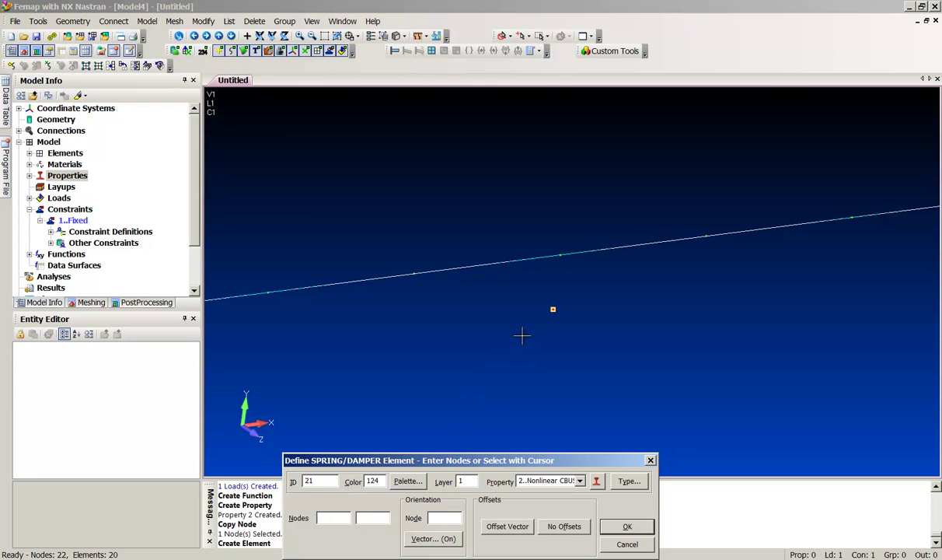
{"action": "left_click", "coordinate": [529, 311]}
{"action": "left_click", "coordinate": [627, 529]}
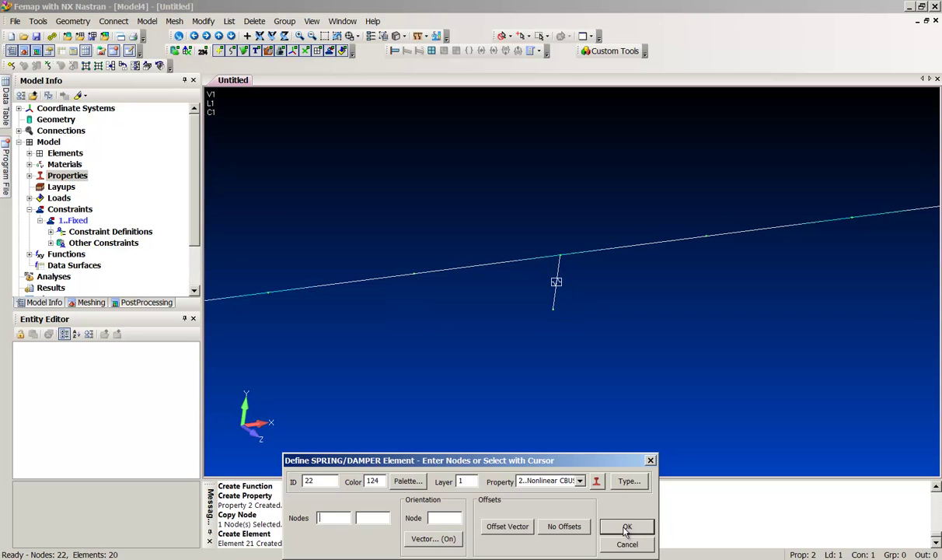
{"action": "left_click", "coordinate": [627, 544]}
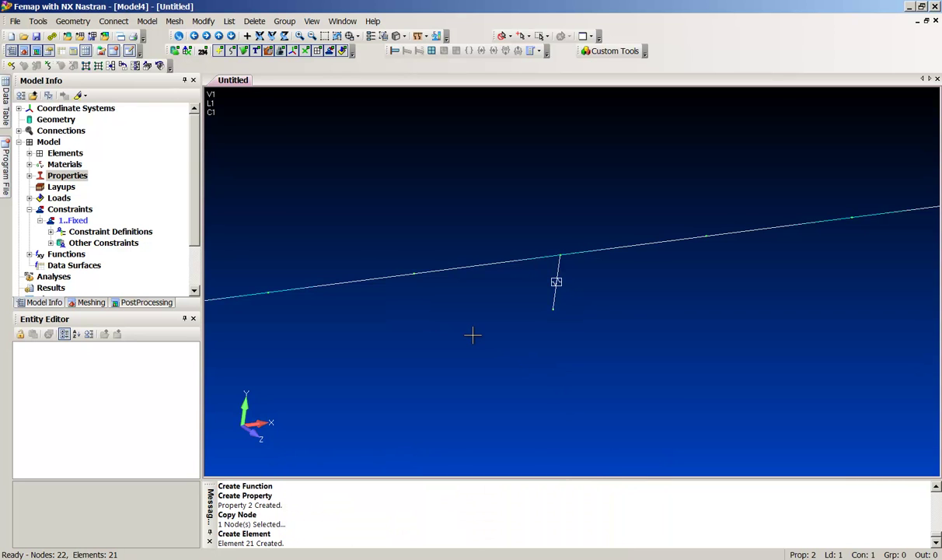
- Add a Fixed nodal constraint clamping all six DOFs at node 22, then autoscale the view
{"action": "right_click", "coordinate": [88, 233]}
{"action": "left_click", "coordinate": [101, 236]}
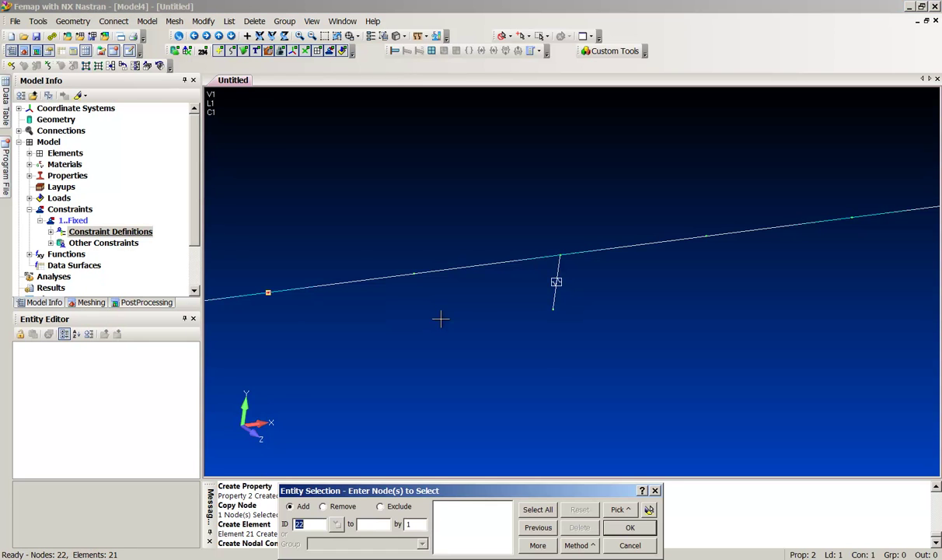
{"action": "left_click", "coordinate": [553, 310]}
{"action": "left_click", "coordinate": [630, 526]}
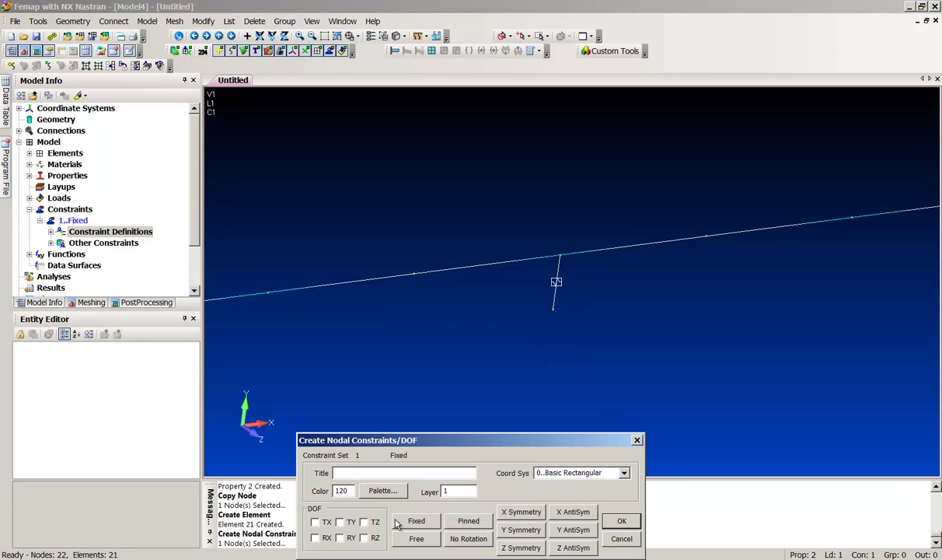
{"action": "left_click", "coordinate": [414, 521]}
{"action": "left_click", "coordinate": [614, 521]}
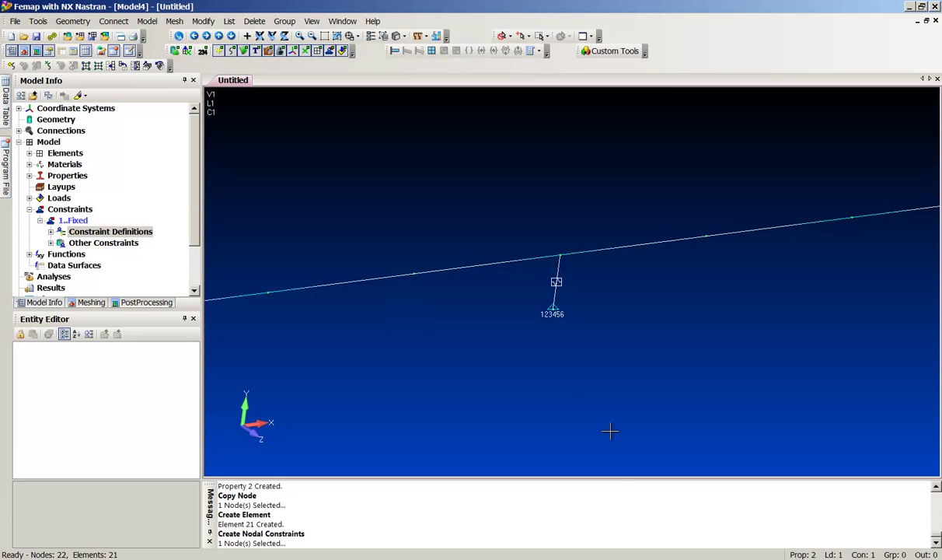
{"action": "key", "text": "ctrl+a"}
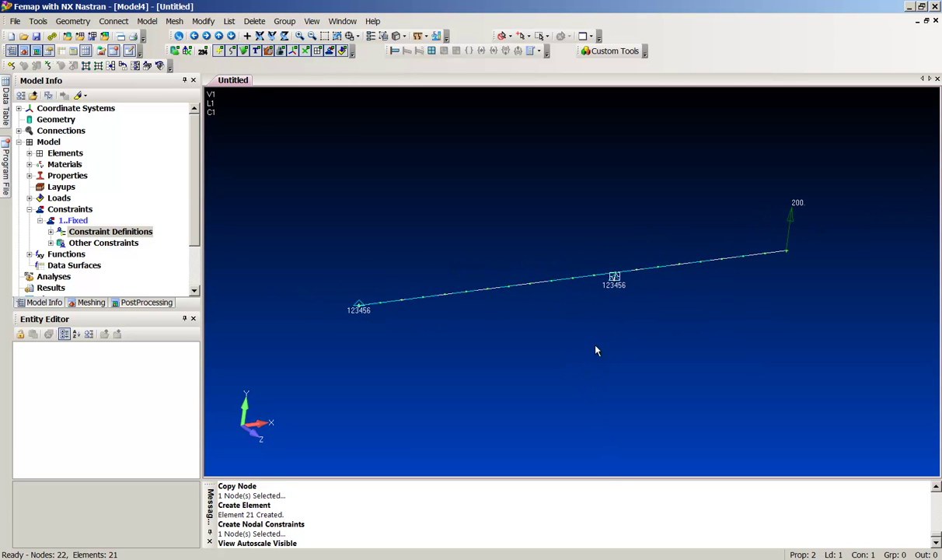
- Save the model as CBUSH_EXAMPLE.modfem in the Demo folder
{"action": "left_click", "coordinate": [15, 21]}
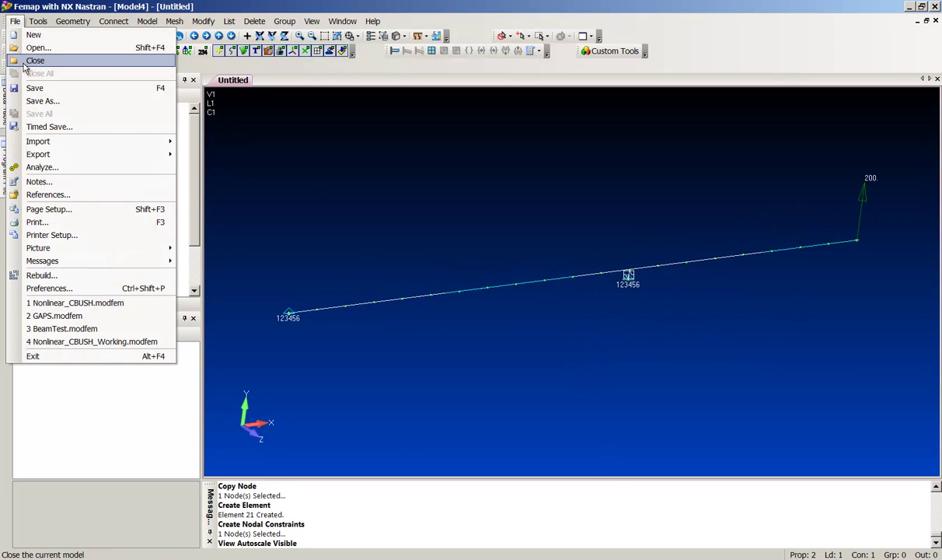
{"action": "left_click", "coordinate": [33, 99]}
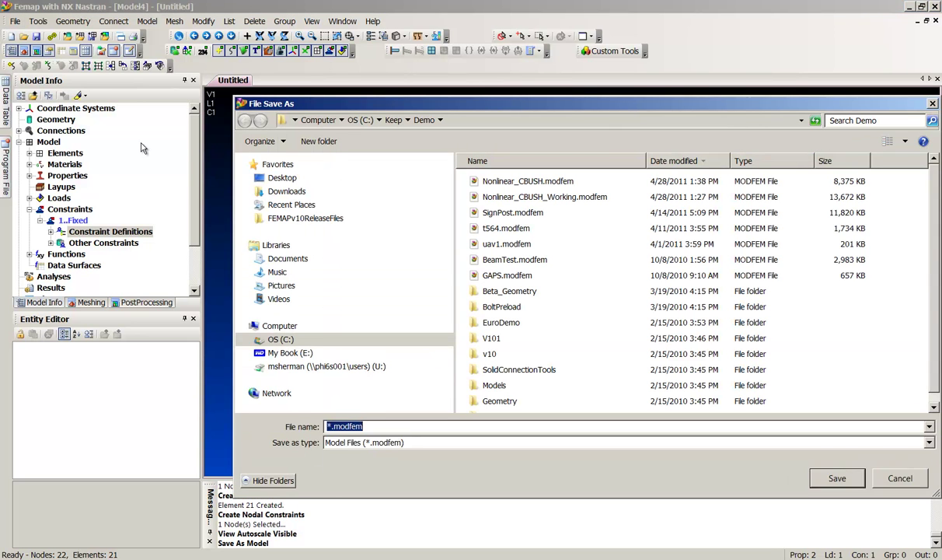
{"action": "type", "text": "CBUSH_EXAMPLE"}
{"action": "key", "text": "Return"}
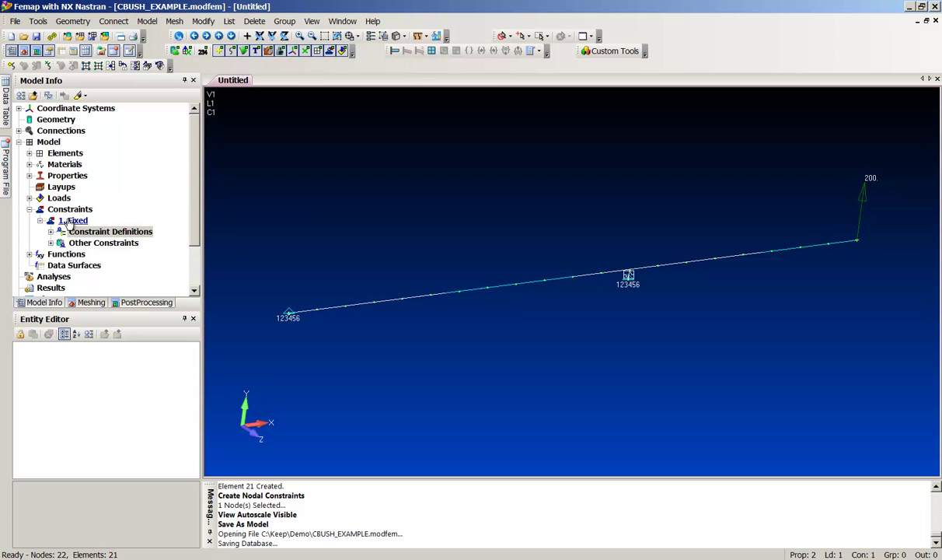
- Create a new NX Nastran Nonlinear Static analysis set in the Analysis Set Manager
{"action": "right_click", "coordinate": [53, 276]}
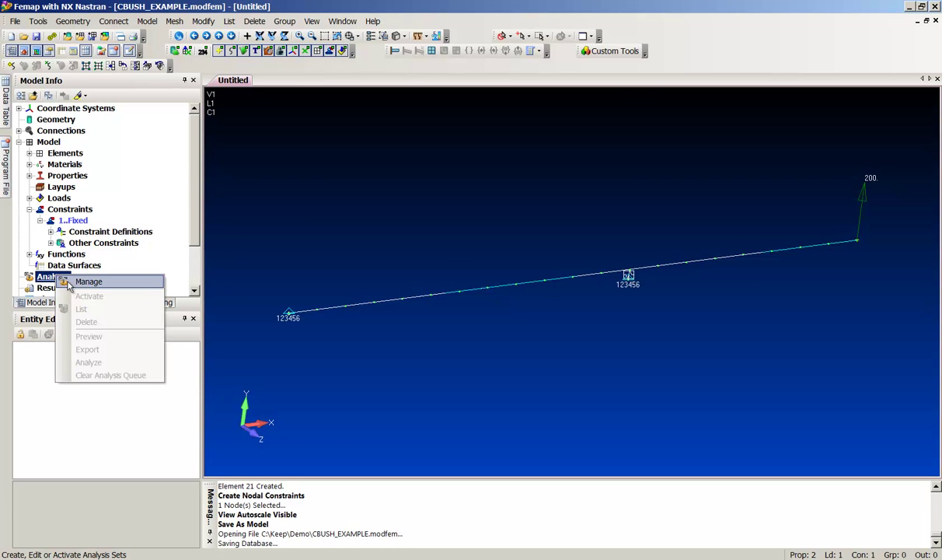
{"action": "left_click", "coordinate": [90, 280]}
{"action": "left_click", "coordinate": [578, 382]}
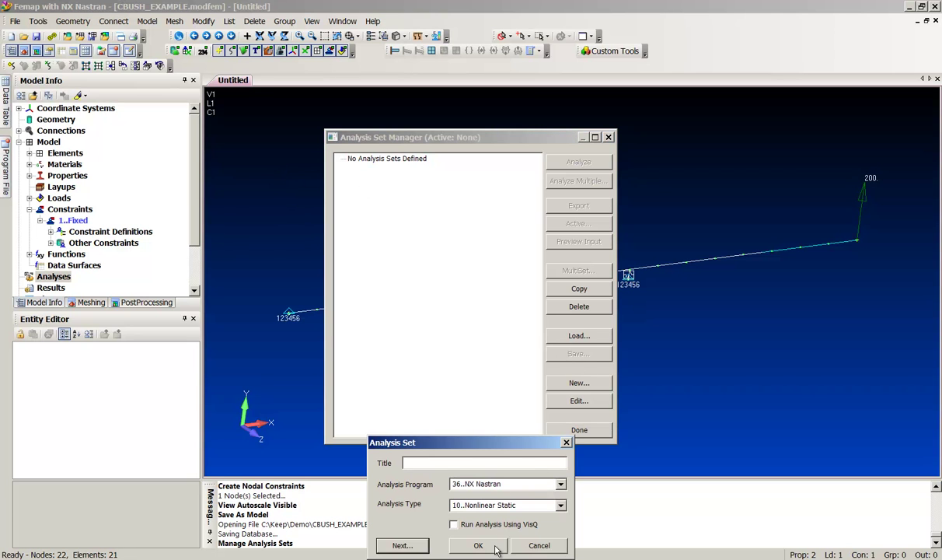
{"action": "left_click", "coordinate": [528, 504]}
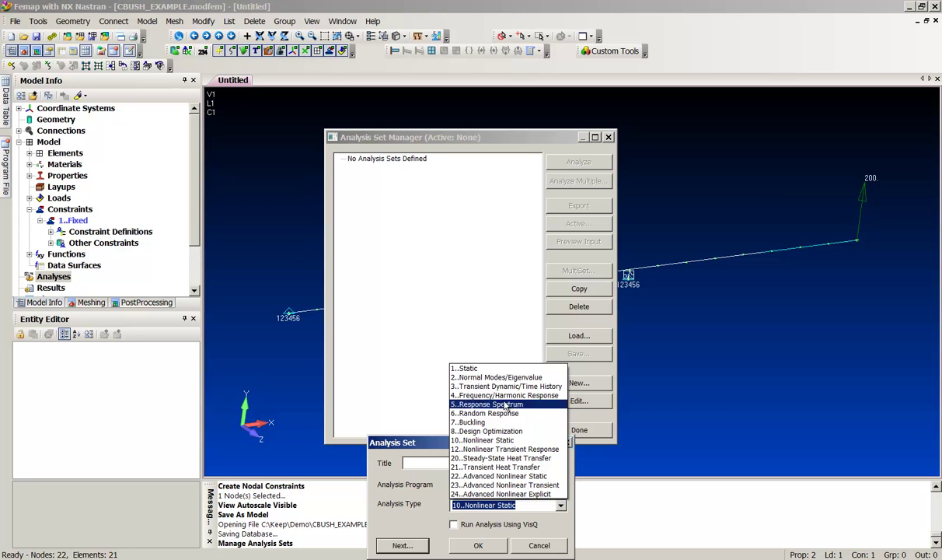
{"action": "left_click", "coordinate": [506, 505]}
{"action": "left_click", "coordinate": [478, 545]}
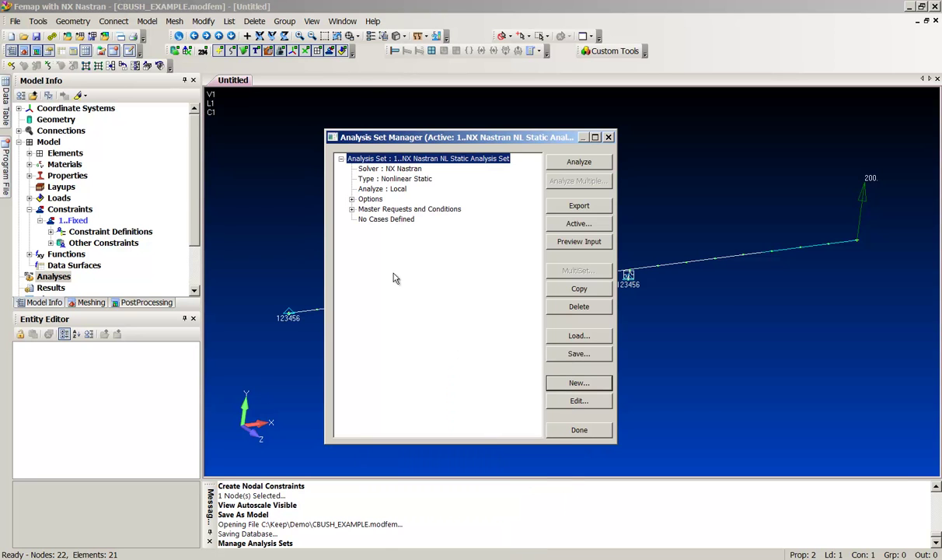
- Set the set's Nonlinear Options intermediate output to 3..ALL
{"action": "left_click", "coordinate": [351, 199]}
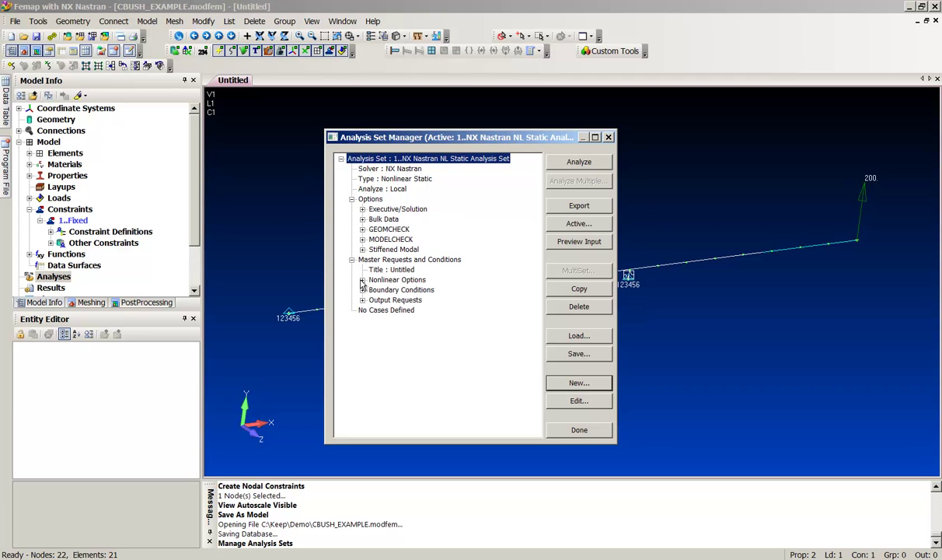
{"action": "left_click", "coordinate": [362, 279]}
{"action": "double_click", "coordinate": [387, 290]}
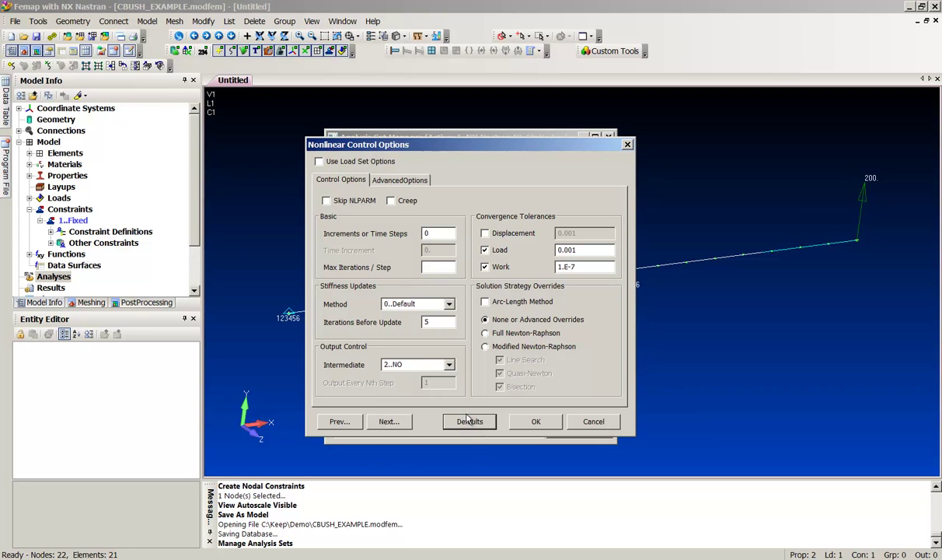
{"action": "left_click", "coordinate": [448, 365]}
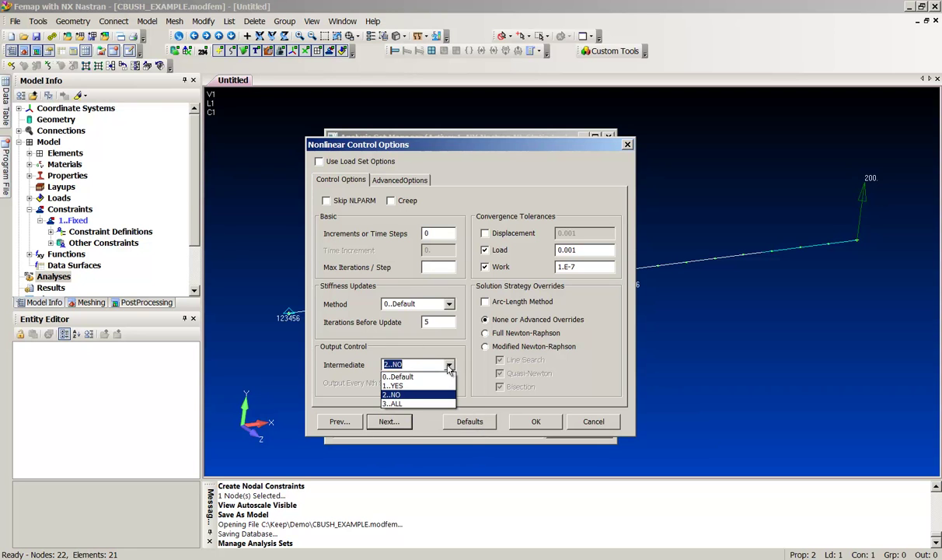
{"action": "left_click", "coordinate": [394, 403]}
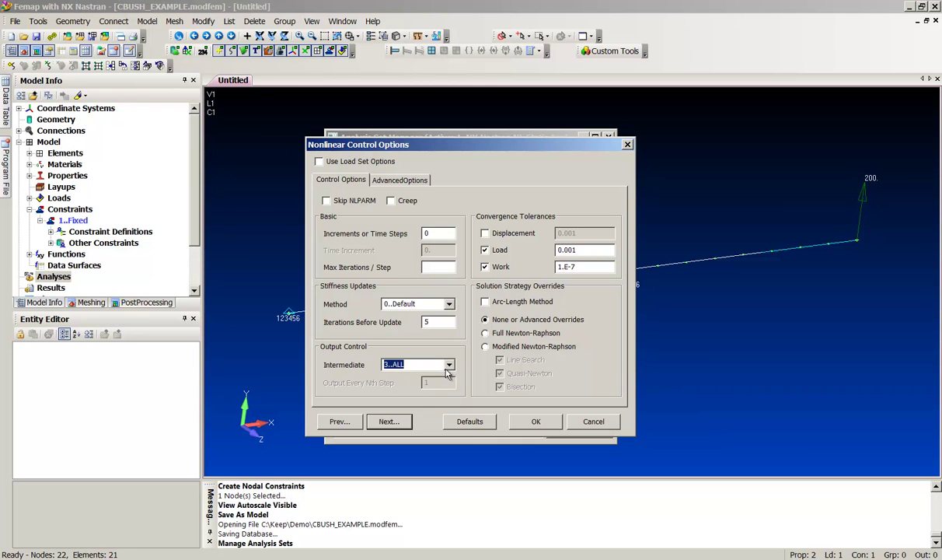
{"action": "left_click", "coordinate": [536, 421]}
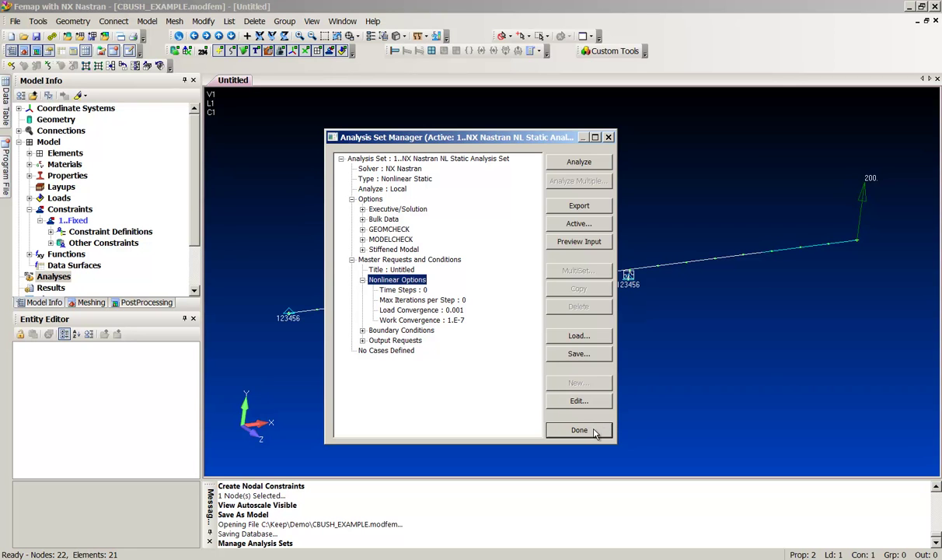
- Run the analysis, accept reading nonlinear stresses and strains, and close the Analysis Monitor
{"action": "left_click", "coordinate": [581, 161]}
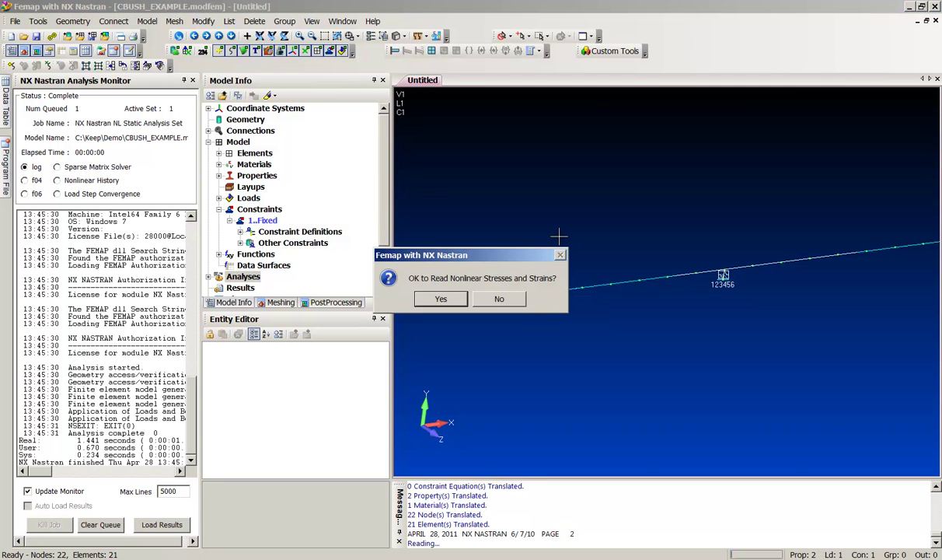
{"action": "left_click", "coordinate": [440, 299]}
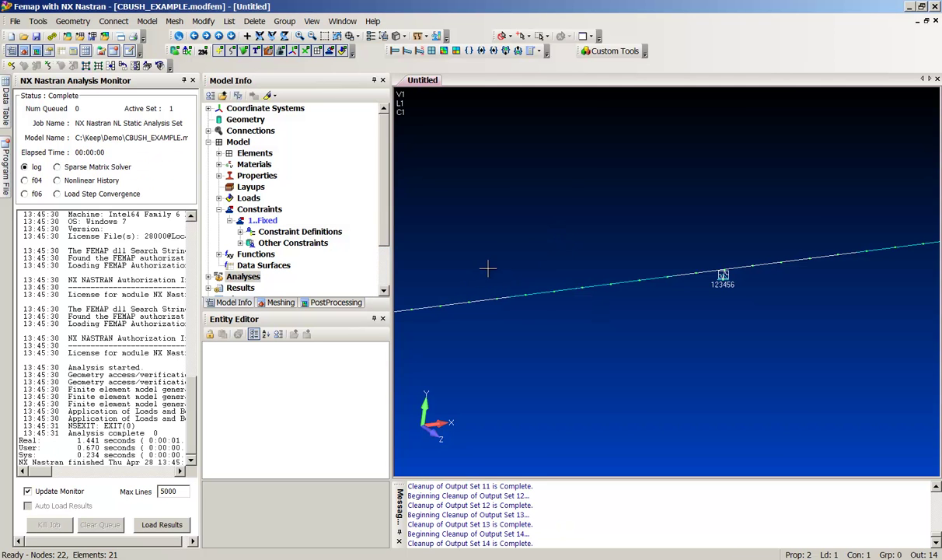
{"action": "left_click", "coordinate": [192, 81]}
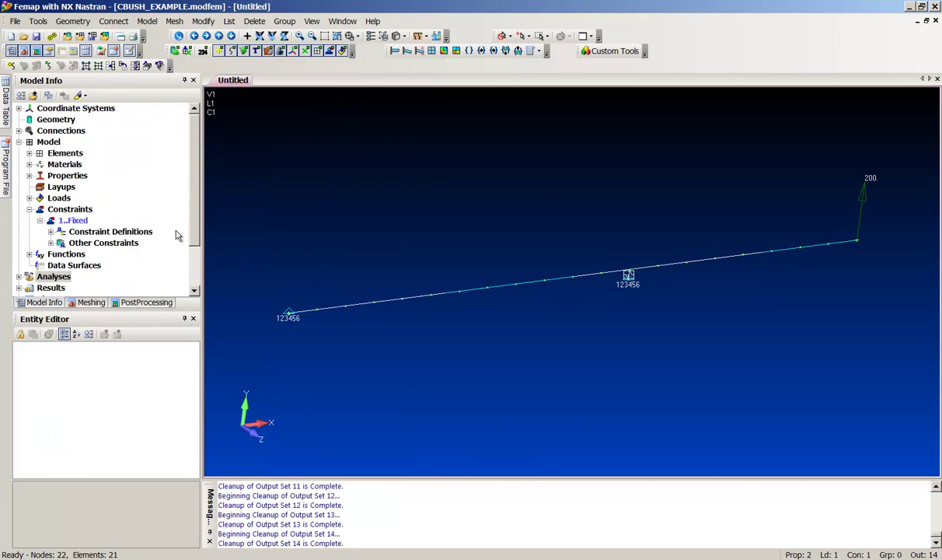
- Expand Results and switch the deformation display to Actual Deformation
{"action": "scroll", "coordinate": [186, 206], "scroll_direction": "down", "scroll_amount": 2}
{"action": "left_click", "coordinate": [18, 232]}
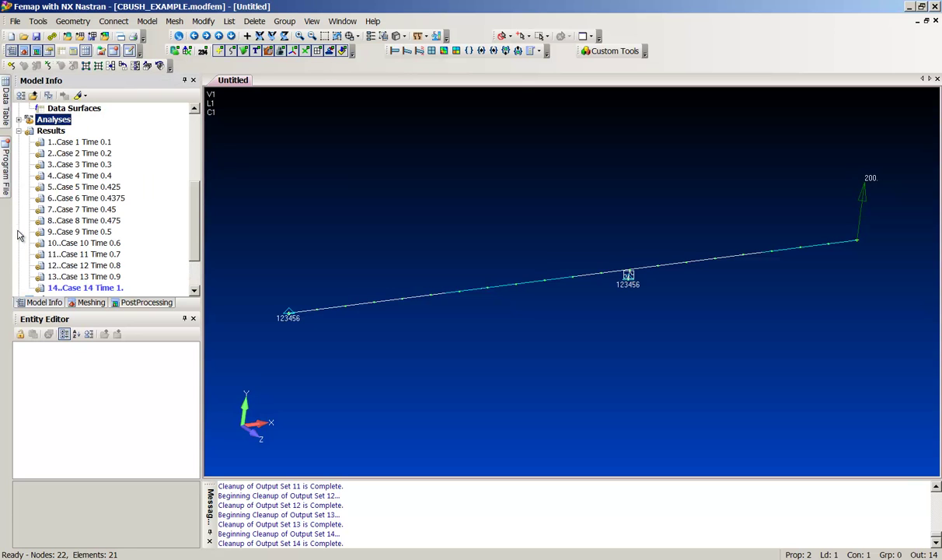
{"action": "left_click", "coordinate": [540, 53]}
{"action": "left_click", "coordinate": [548, 89]}
{"action": "left_click", "coordinate": [537, 51]}
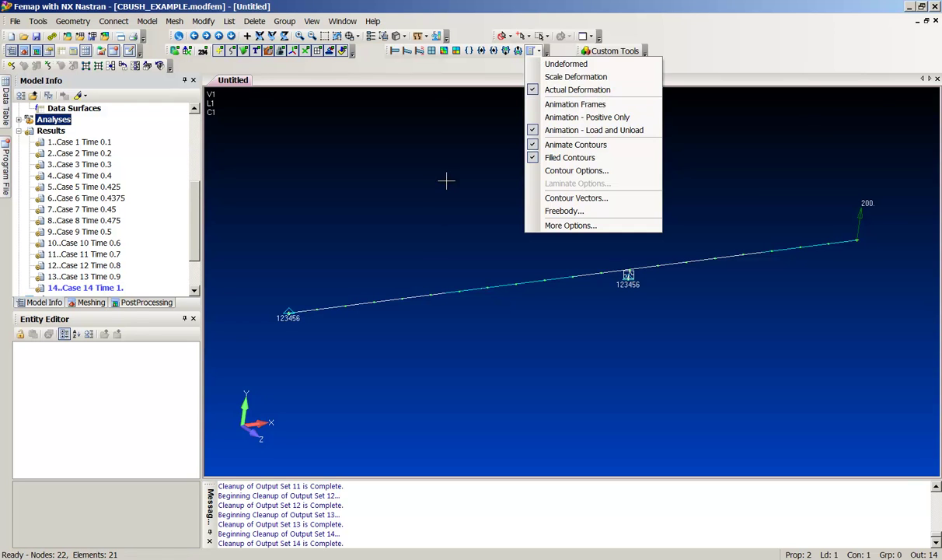
{"action": "left_click", "coordinate": [306, 184]}
- Select output sets 1–14 and play a MultiSet Animate of them in the model view
{"action": "left_click", "coordinate": [89, 143]}
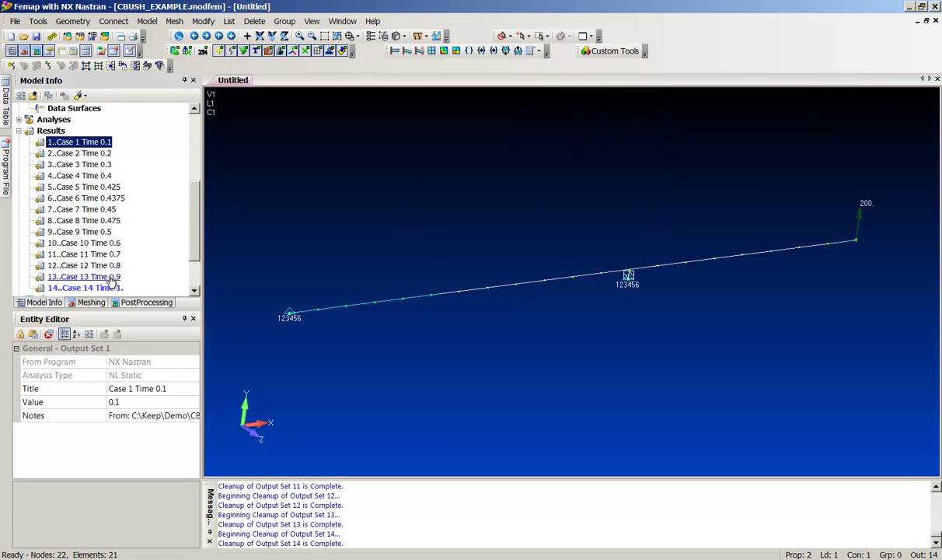
{"action": "left_click", "coordinate": [85, 287], "text": "shift"}
{"action": "right_click", "coordinate": [86, 196]}
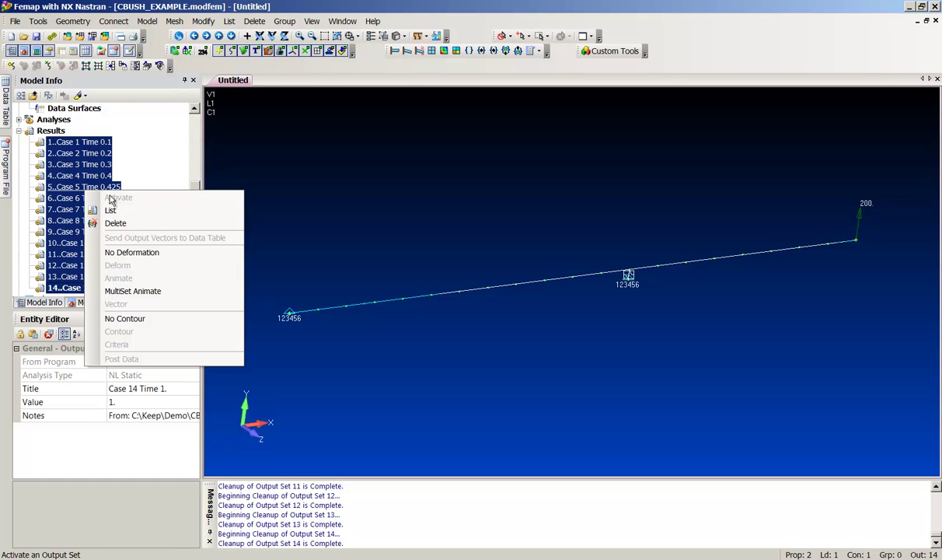
{"action": "left_click", "coordinate": [124, 280]}
{"action": "left_click", "coordinate": [500, 416]}
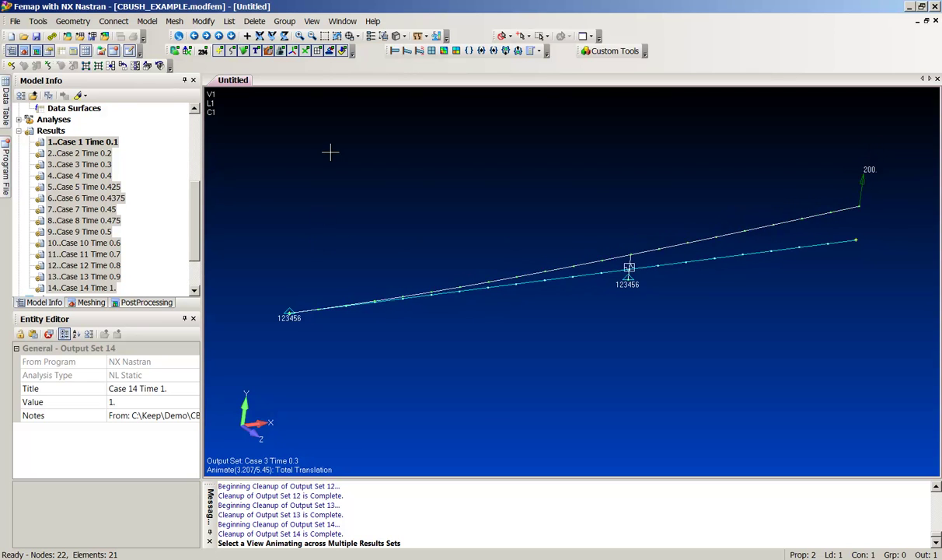
- Switch to the static Deformed view and display output sets Case 1 through Case 4
{"action": "left_click", "coordinate": [407, 50]}
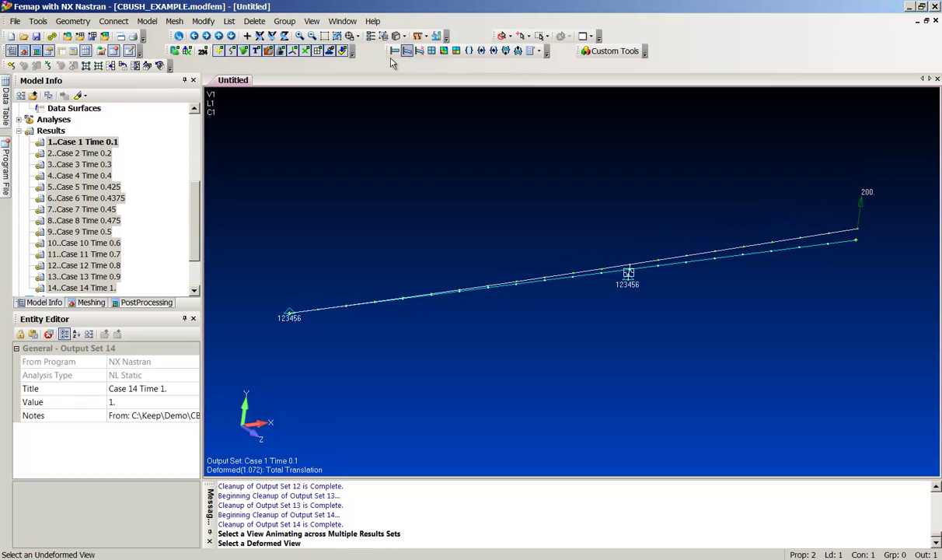
{"action": "left_click", "coordinate": [82, 176]}
{"action": "double_click", "coordinate": [82, 177]}
{"action": "double_click", "coordinate": [85, 142]}
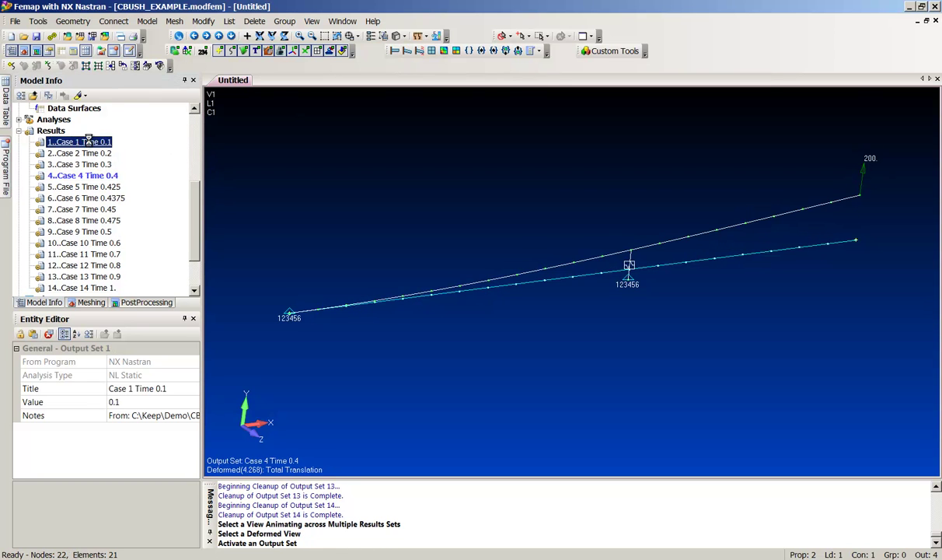
{"action": "double_click", "coordinate": [82, 153]}
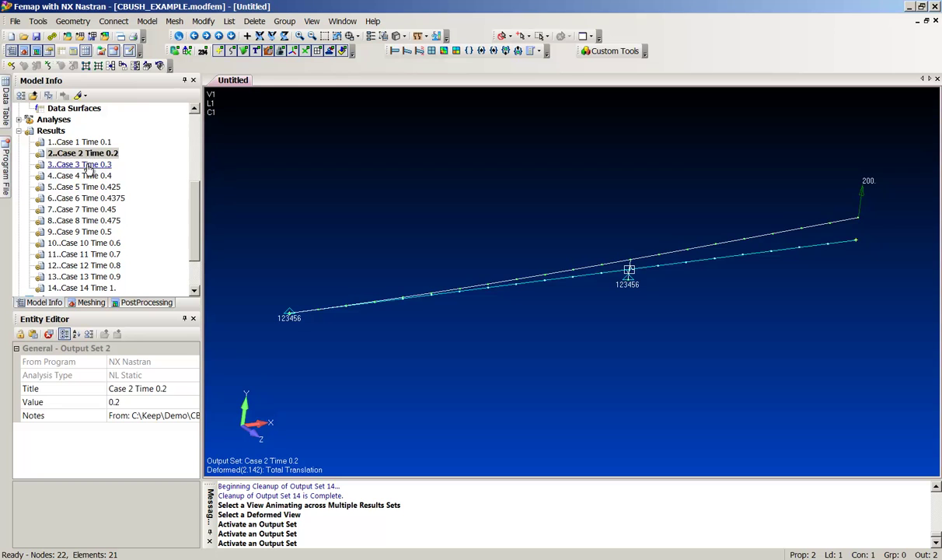
{"action": "left_click", "coordinate": [81, 164]}
{"action": "double_click", "coordinate": [84, 175]}
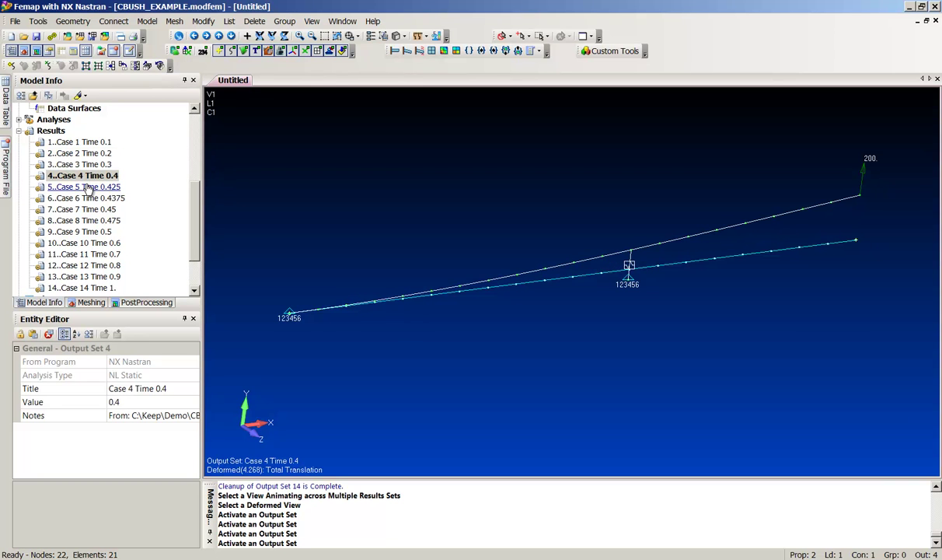
- Display the deformed shapes of Cases 5 to 14, ending on Case 14 Time 1
{"action": "double_click", "coordinate": [86, 187]}
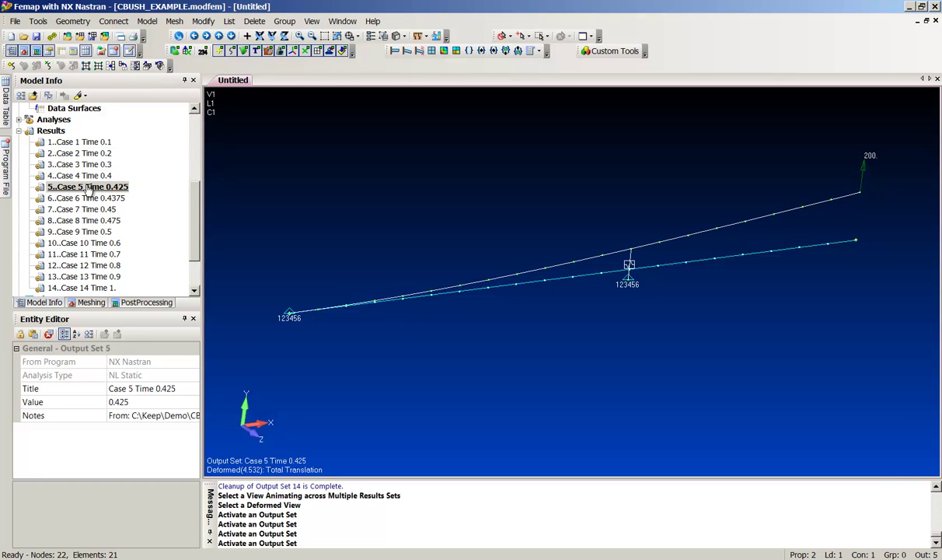
{"action": "double_click", "coordinate": [86, 198]}
{"action": "double_click", "coordinate": [86, 209]}
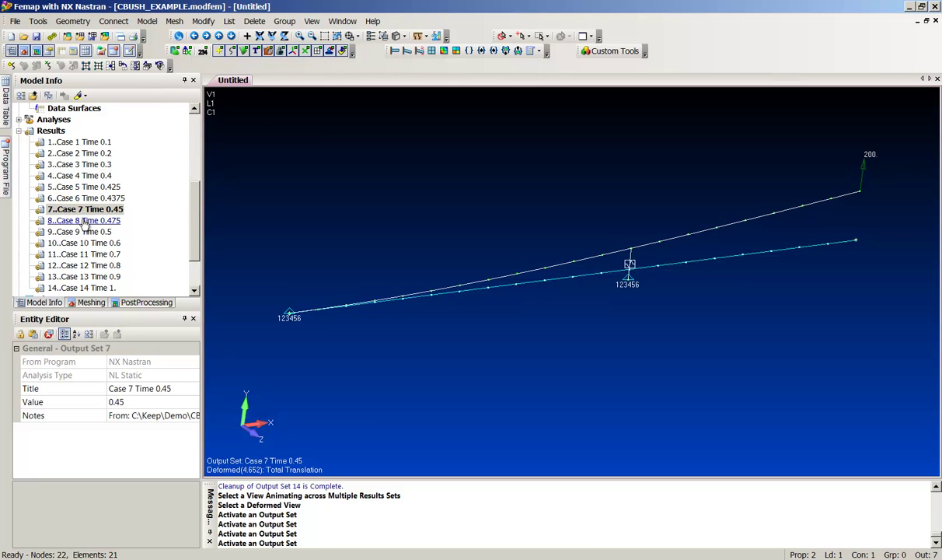
{"action": "double_click", "coordinate": [86, 221]}
{"action": "double_click", "coordinate": [85, 232]}
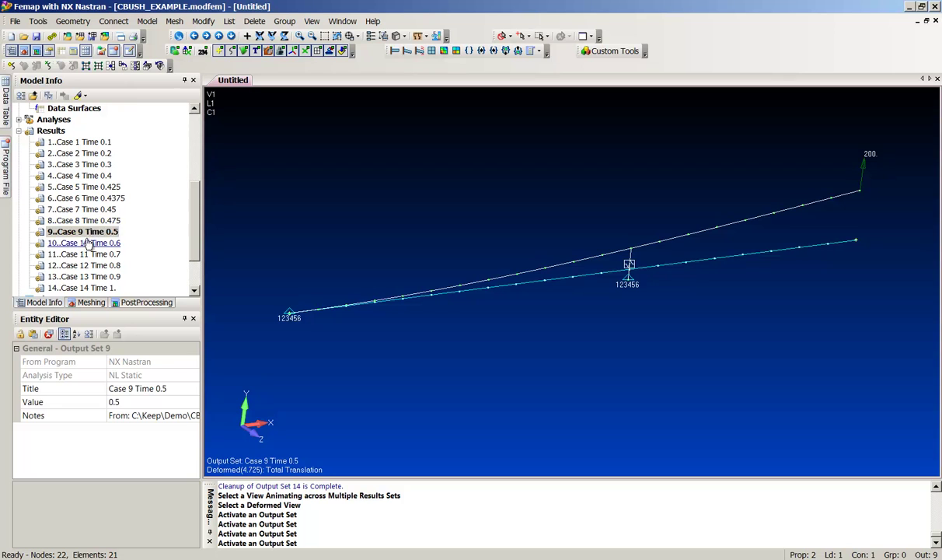
{"action": "double_click", "coordinate": [86, 242]}
{"action": "double_click", "coordinate": [86, 254]}
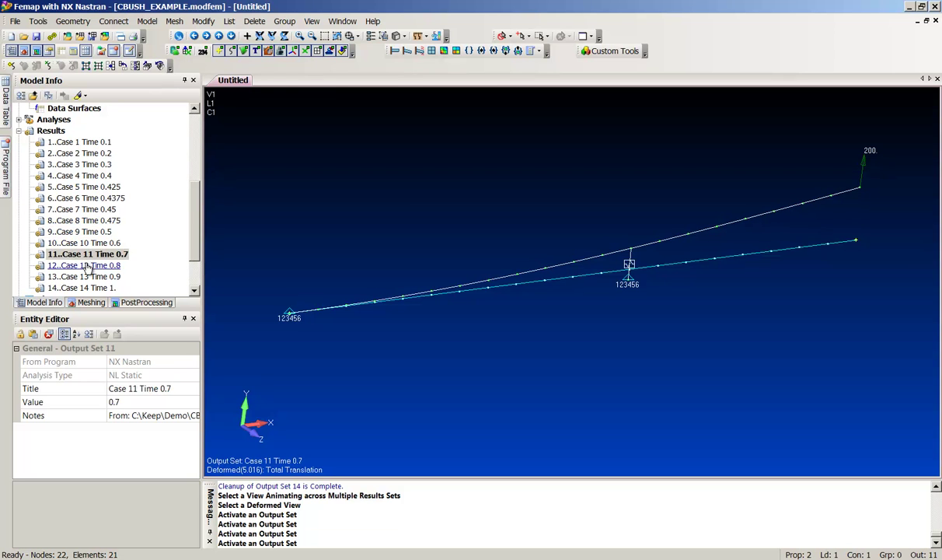
{"action": "double_click", "coordinate": [88, 266]}
{"action": "double_click", "coordinate": [85, 277]}
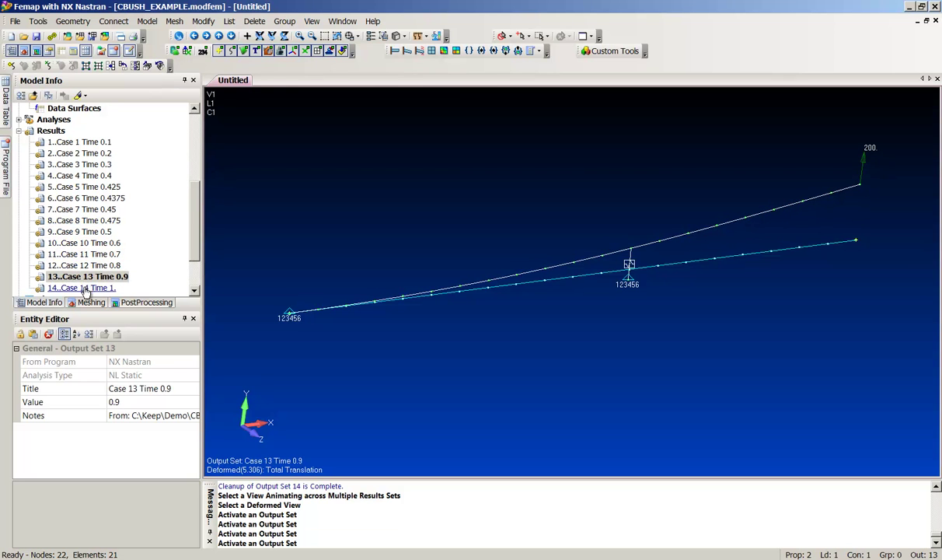
{"action": "double_click", "coordinate": [85, 287]}
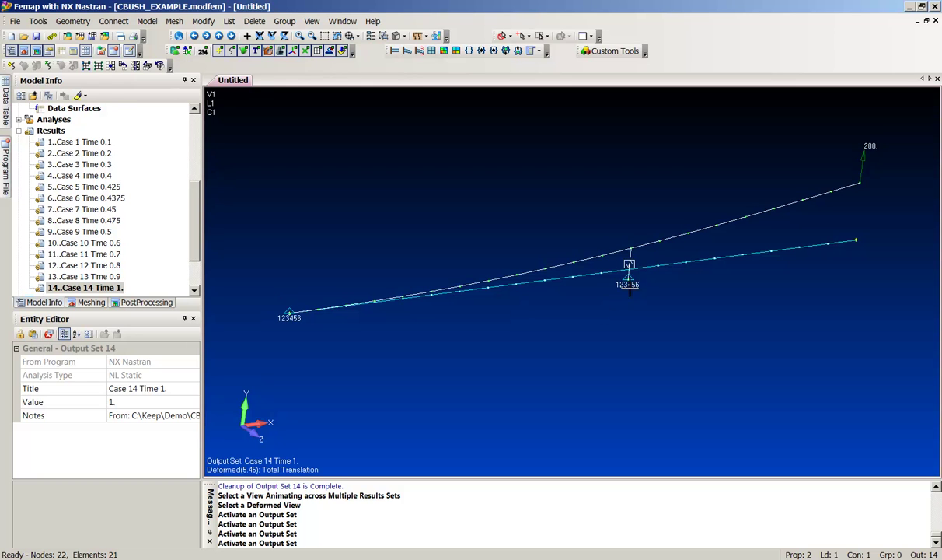